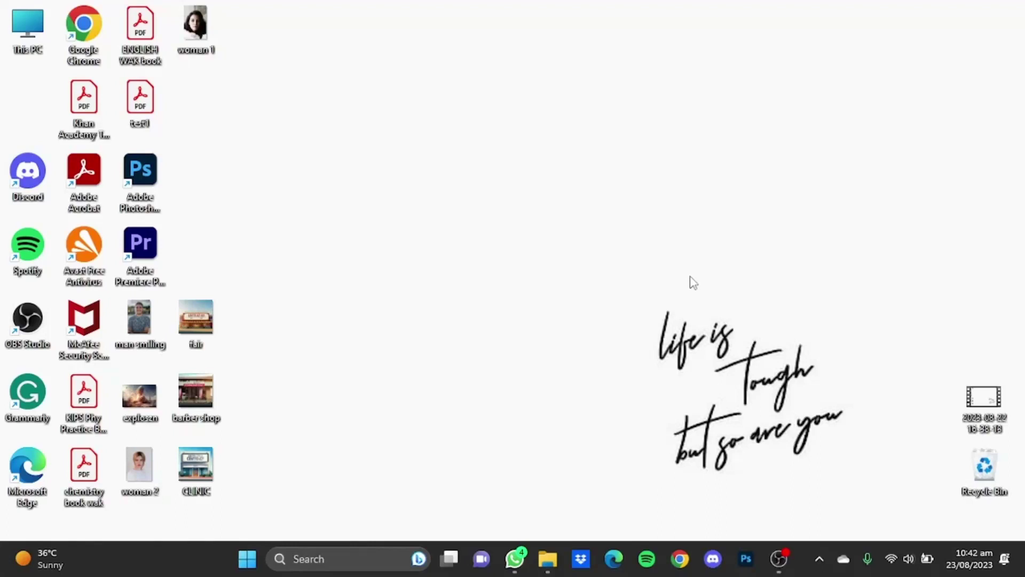
# Search Google for 'eleven labs' in Chrome and open the ElevenLabs Speech Synthesis page
pyautogui.click(679, 558)
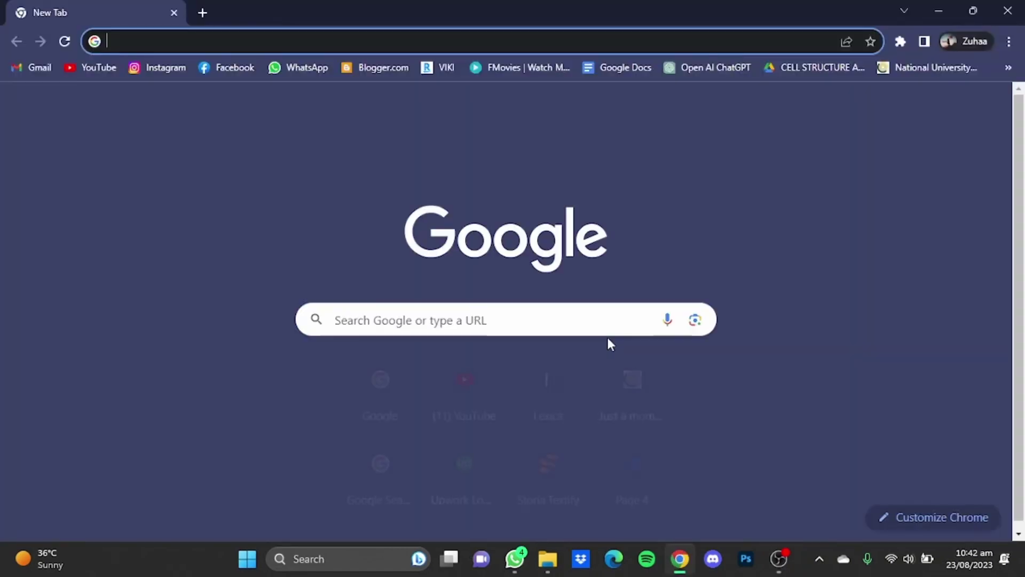
pyautogui.write('el')
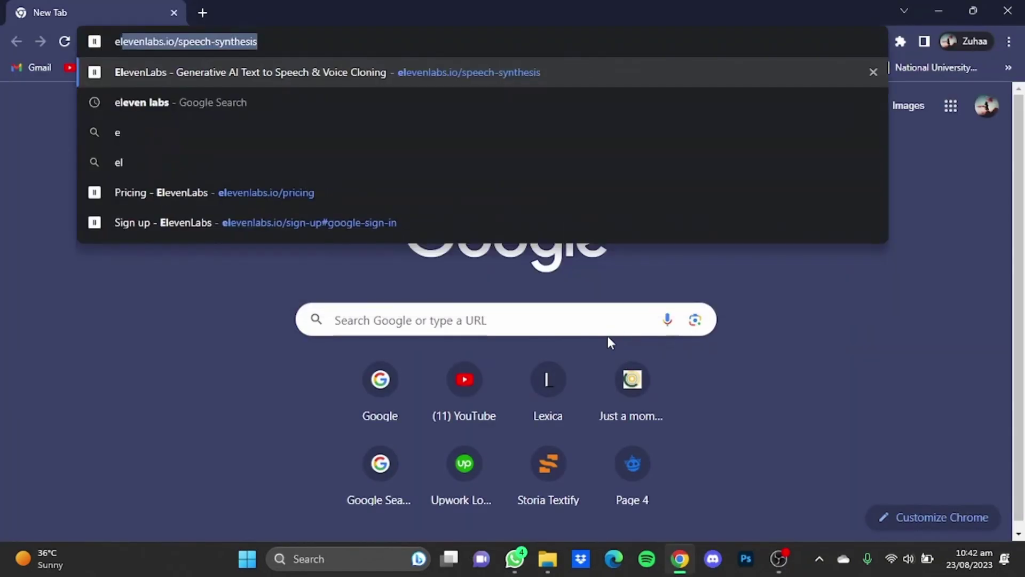
pyautogui.write('even l')
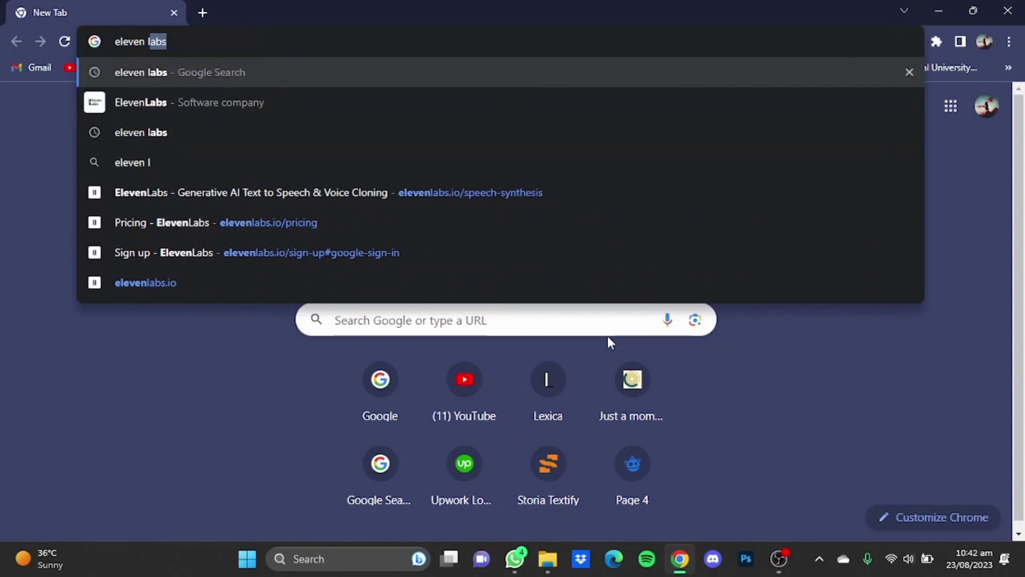
pyautogui.write('abs')
pyautogui.press('Return')
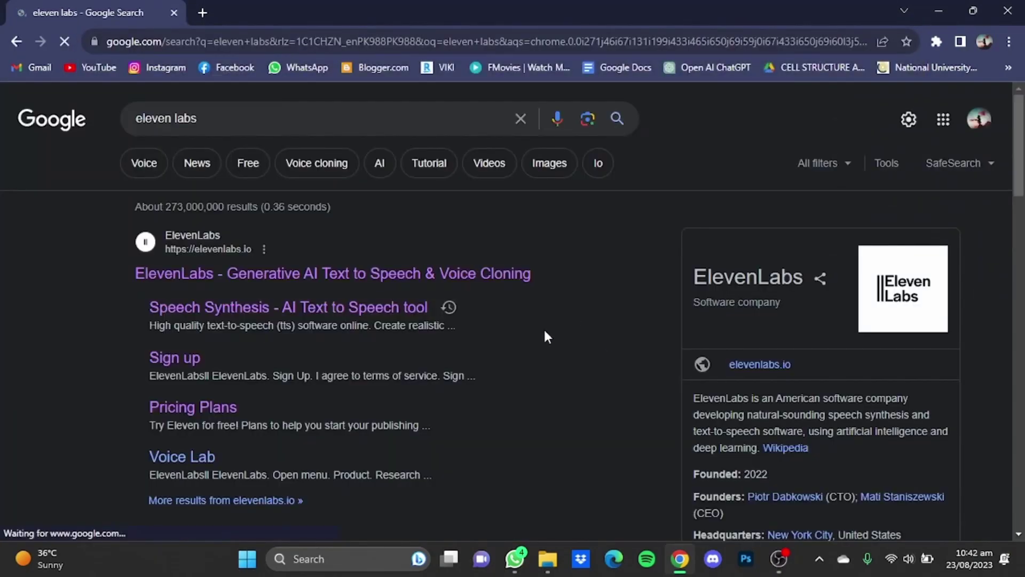
pyautogui.click(226, 313)
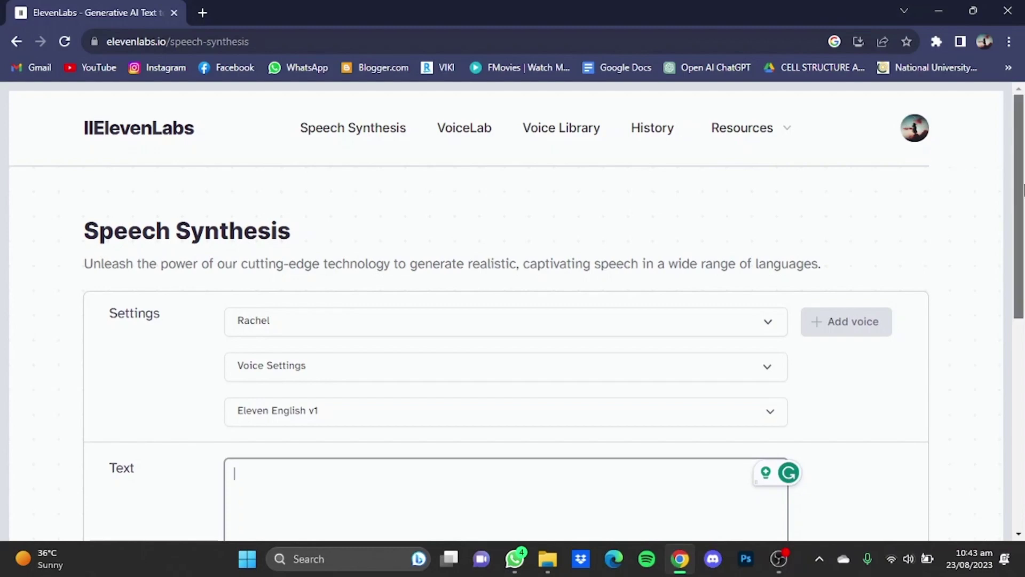
# Scroll down to the blank Speech Synthesis text box and open a second browser tab
pyautogui.moveTo(1022, 190); pyautogui.dragTo(1021, 256)
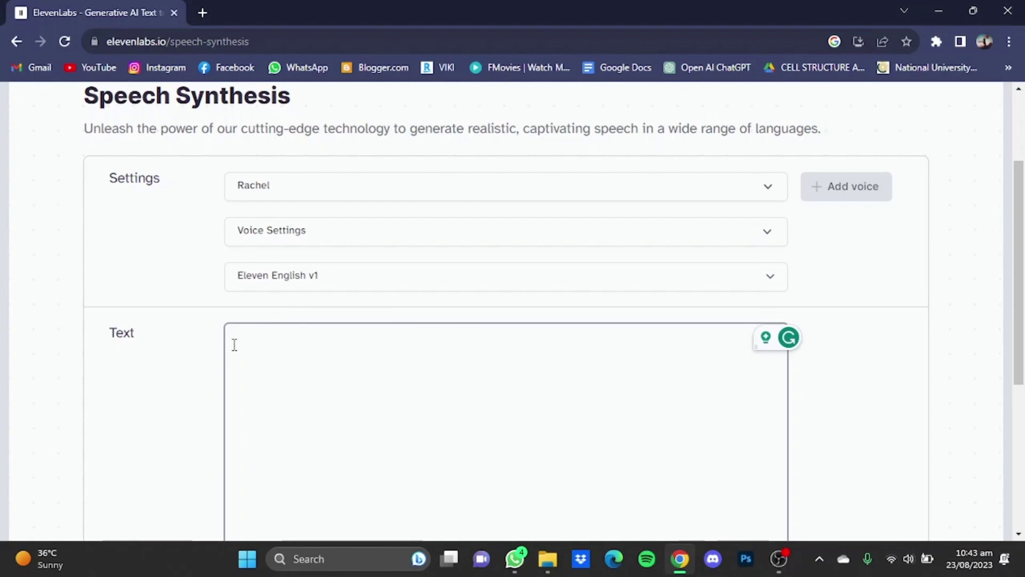
pyautogui.click(200, 11)
# Ask ChatGPT 'give me 3 lines on green energy' and select its three-line answer
pyautogui.click(719, 68)
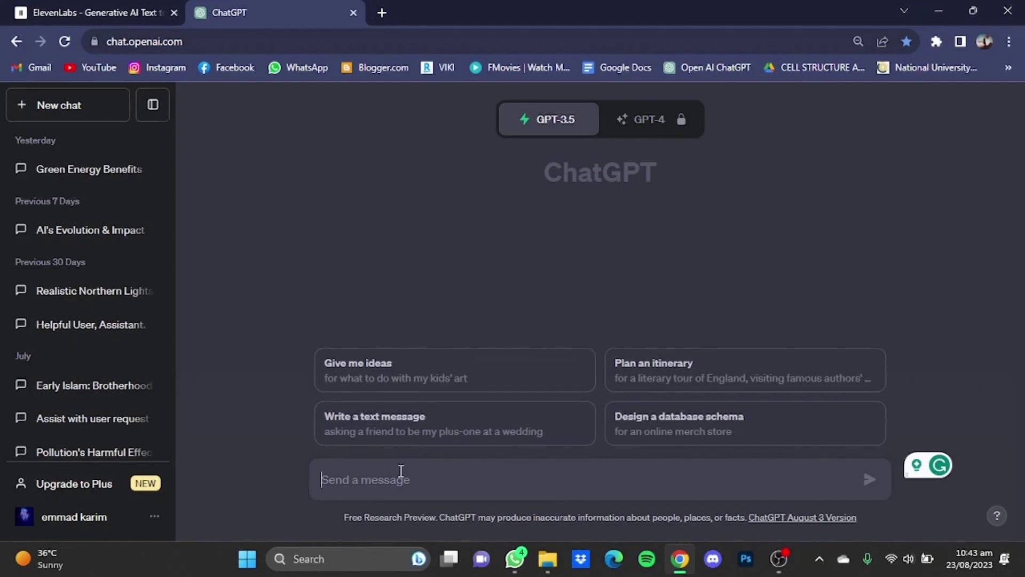
pyautogui.write('give')
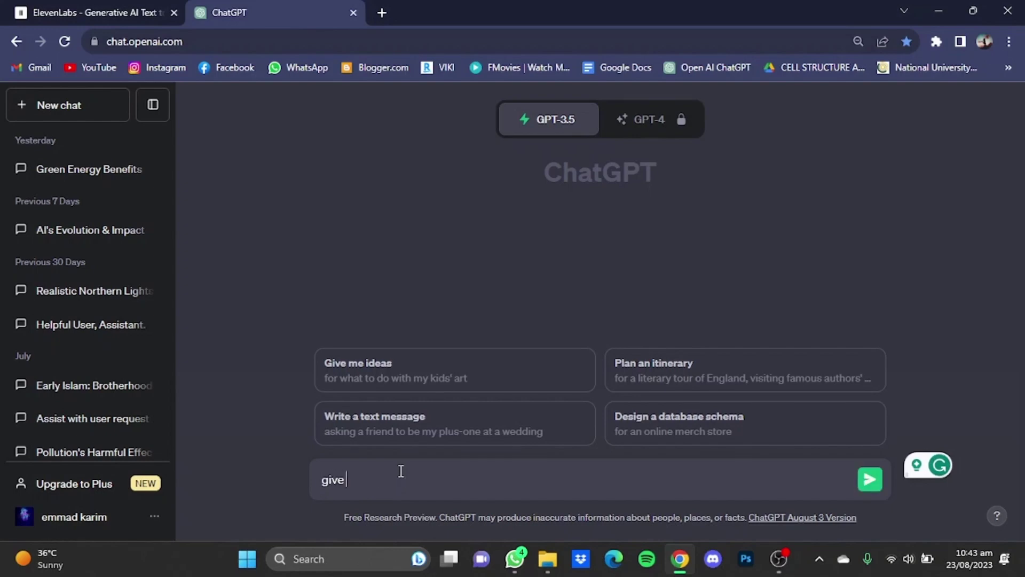
pyautogui.write(' me 3 lines')
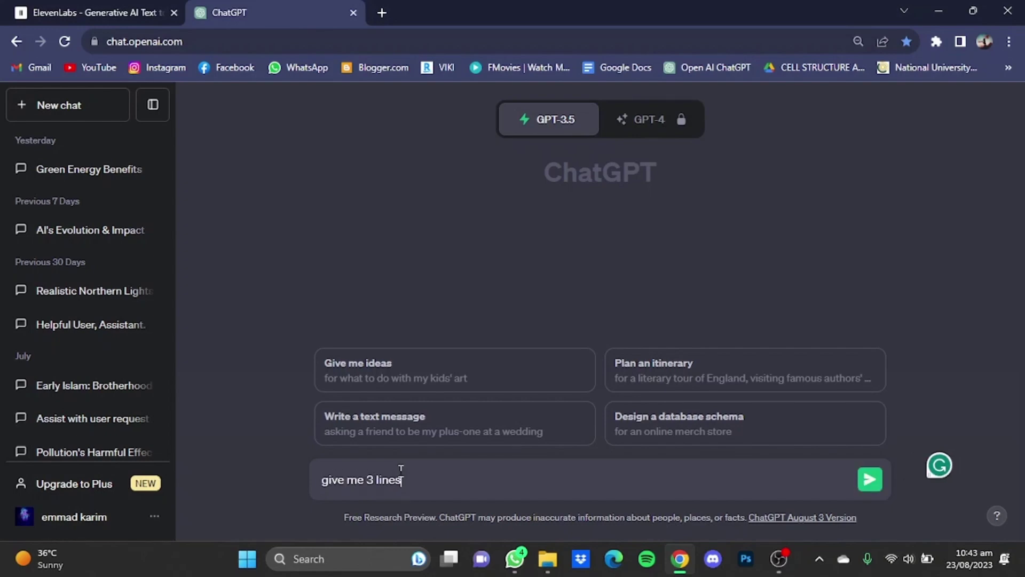
pyautogui.write(' on gree')
pyautogui.write('n energy')
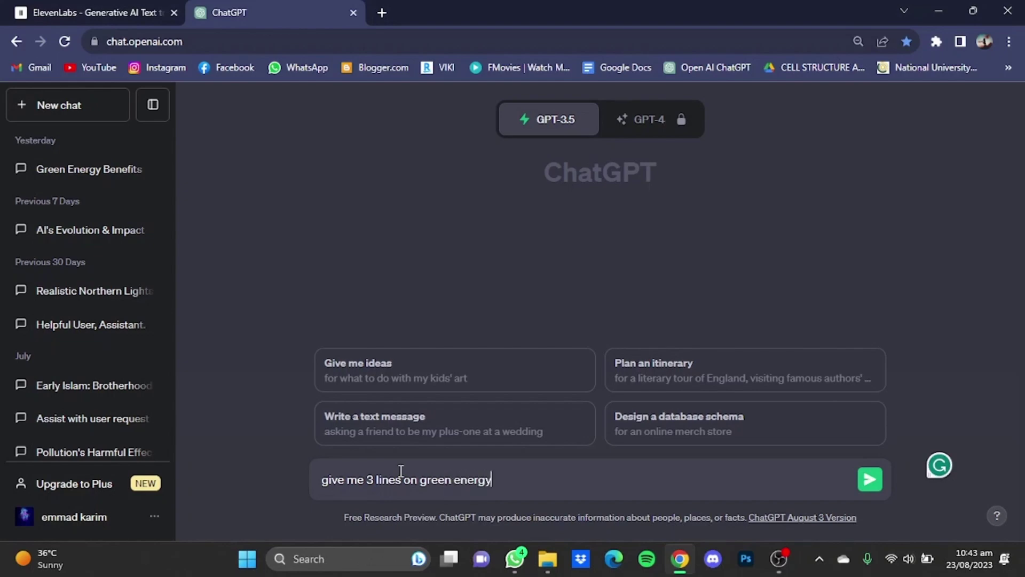
pyautogui.press('Return')
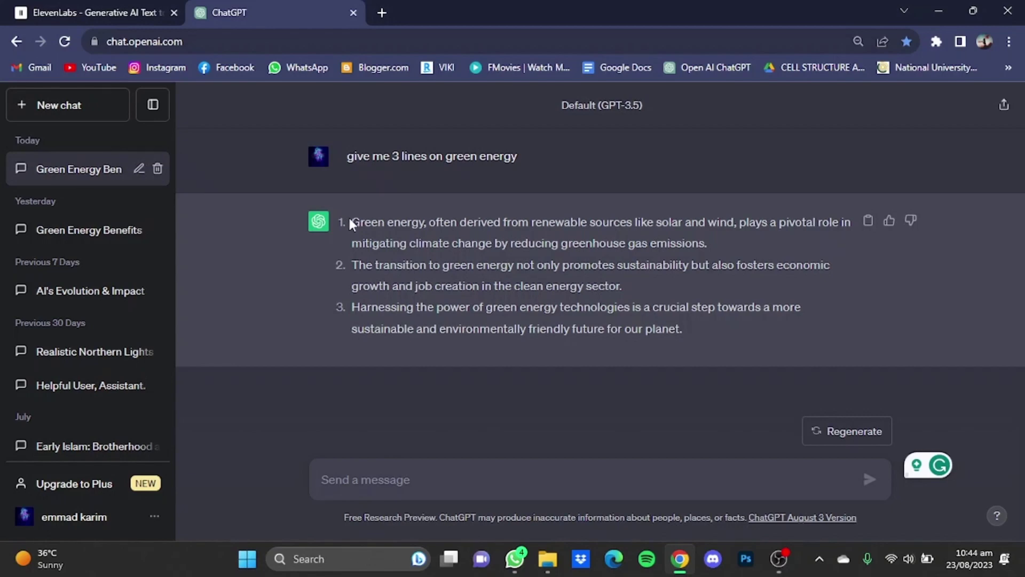
pyautogui.moveTo(348, 219); pyautogui.dragTo(676, 330)
pyautogui.hotkey('ctrl', 'c')
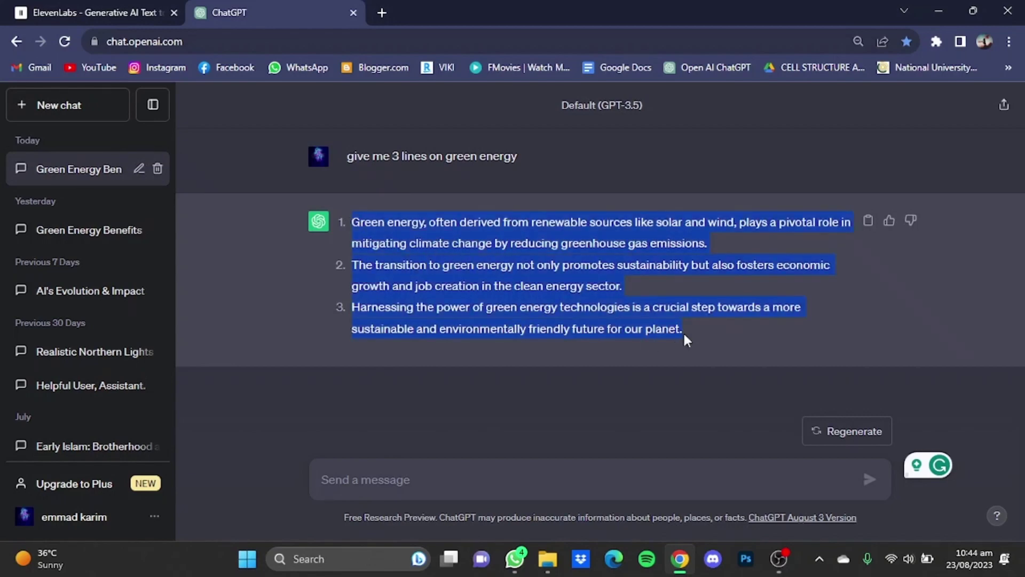
# Paste the green energy lines into ElevenLabs, choose the Adam voice, and generate the speech
pyautogui.click(78, 11)
pyautogui.hotkey('ctrl', 'v')
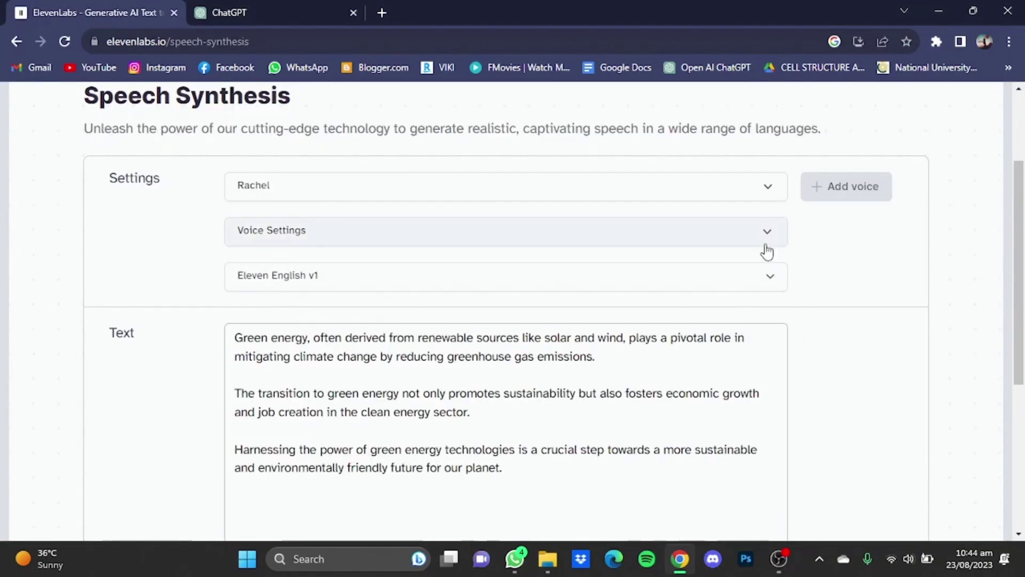
pyautogui.click(769, 192)
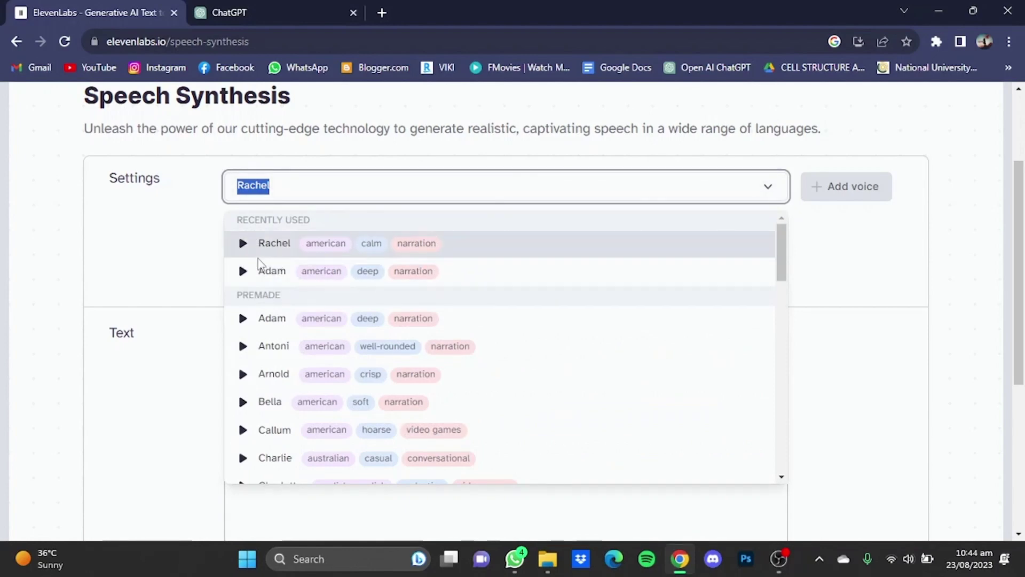
pyautogui.click(275, 272)
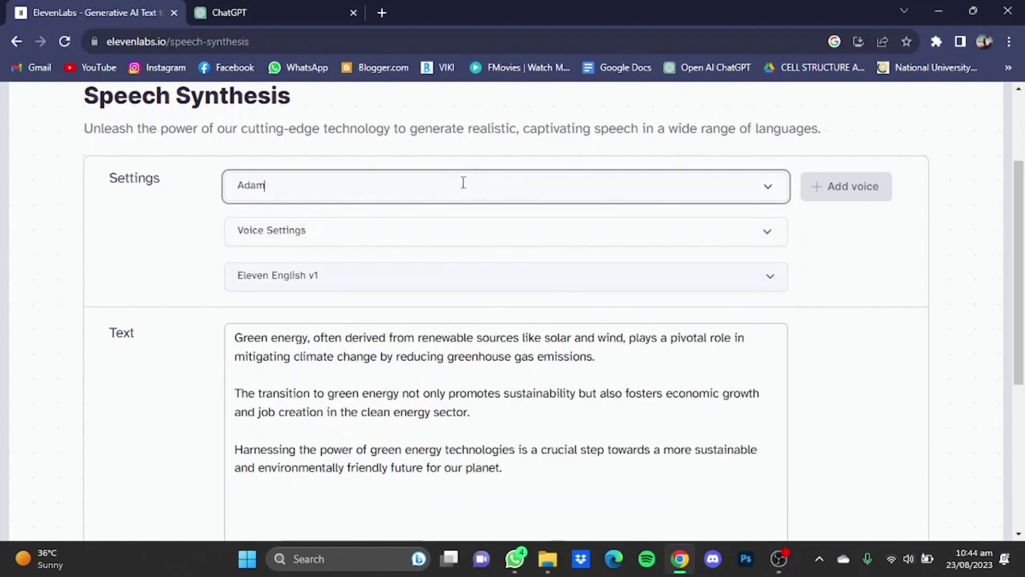
pyautogui.scroll(-4, 1023, 237)
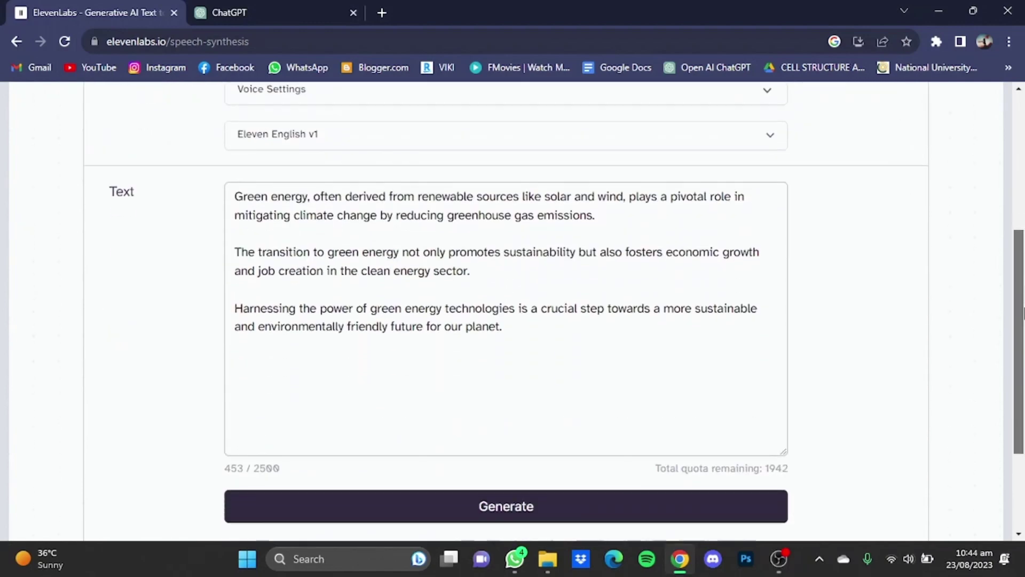
pyautogui.click(619, 449)
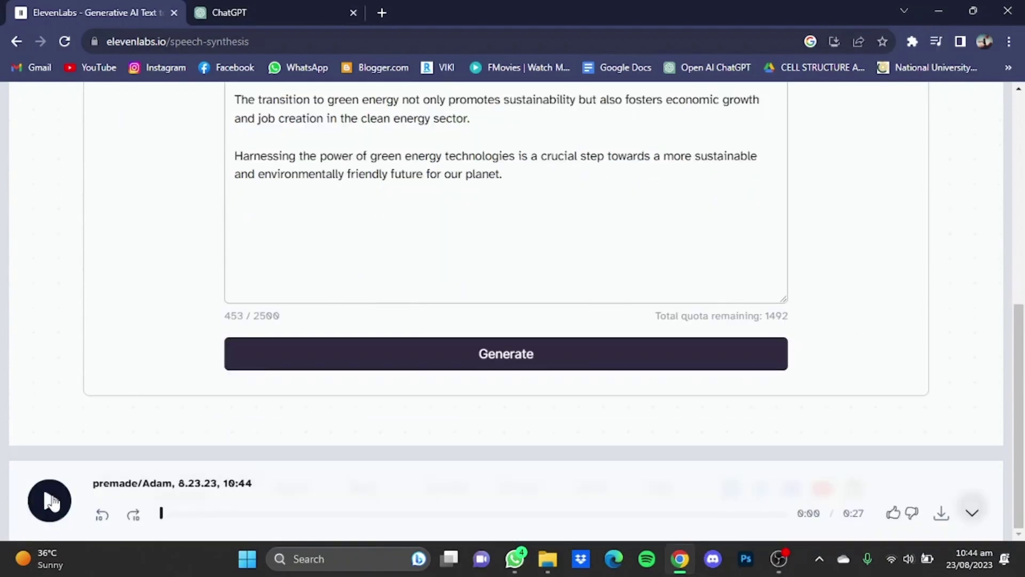
# Preview the Adam narration and download it as 'eleven labs voice.mp3'
pyautogui.click(52, 502)
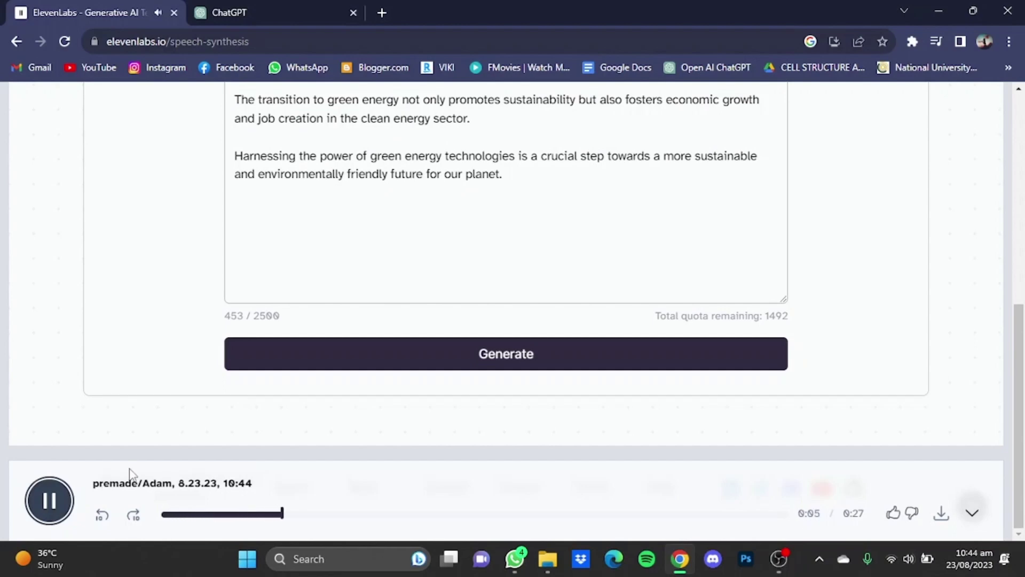
pyautogui.click(56, 505)
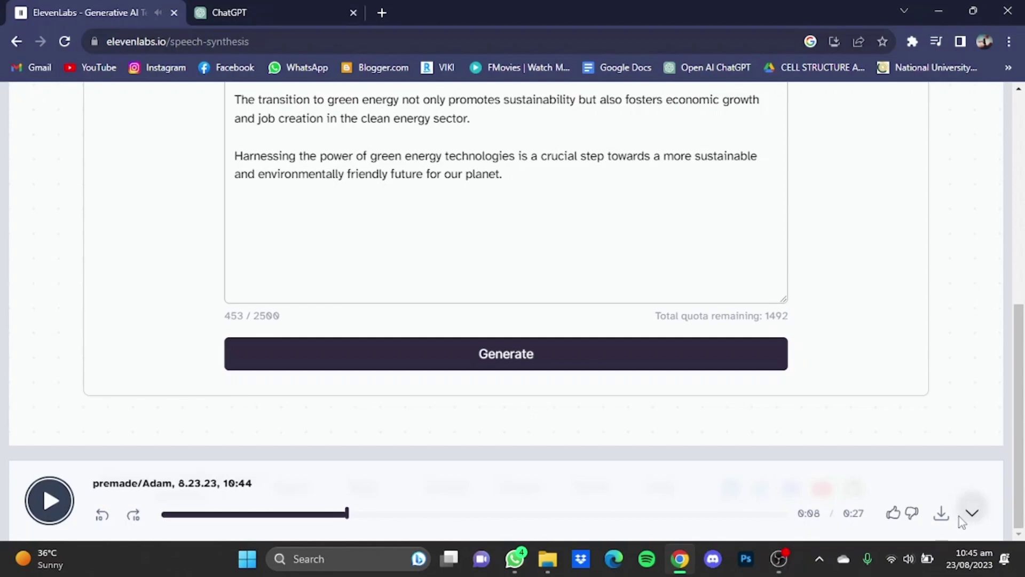
pyautogui.click(943, 521)
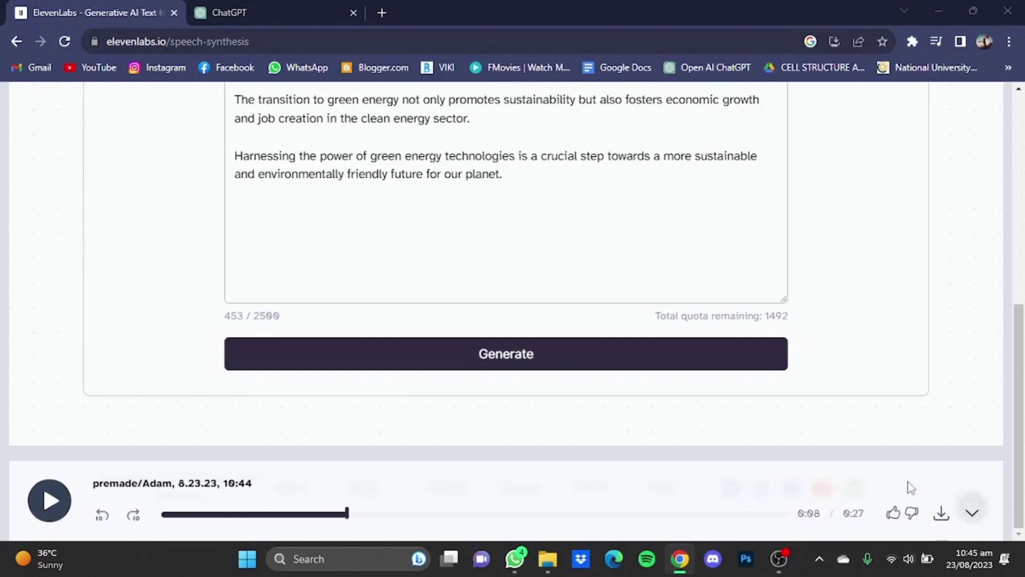
pyautogui.write('e')
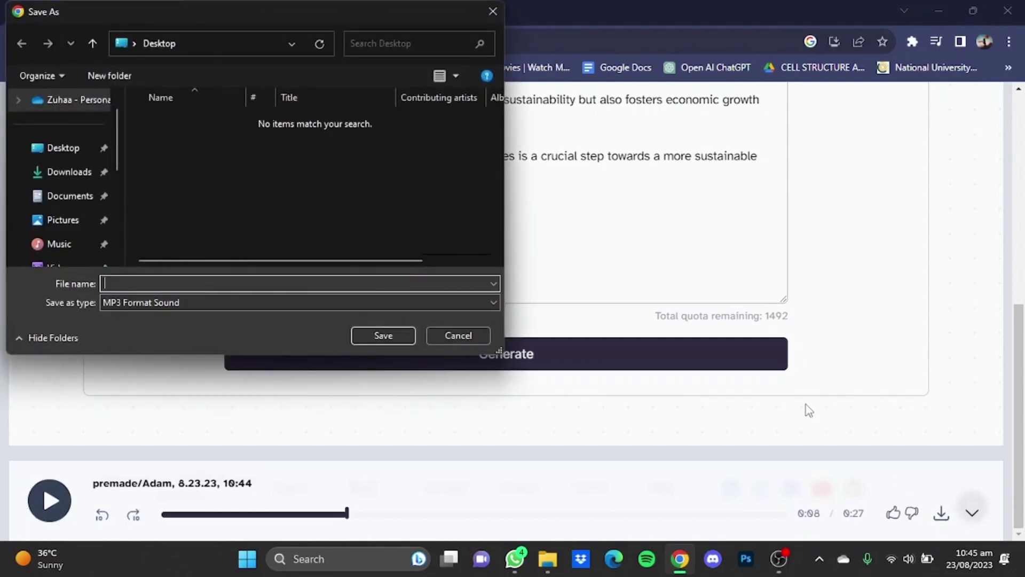
pyautogui.write('leven labs voice')
pyautogui.press('Return')
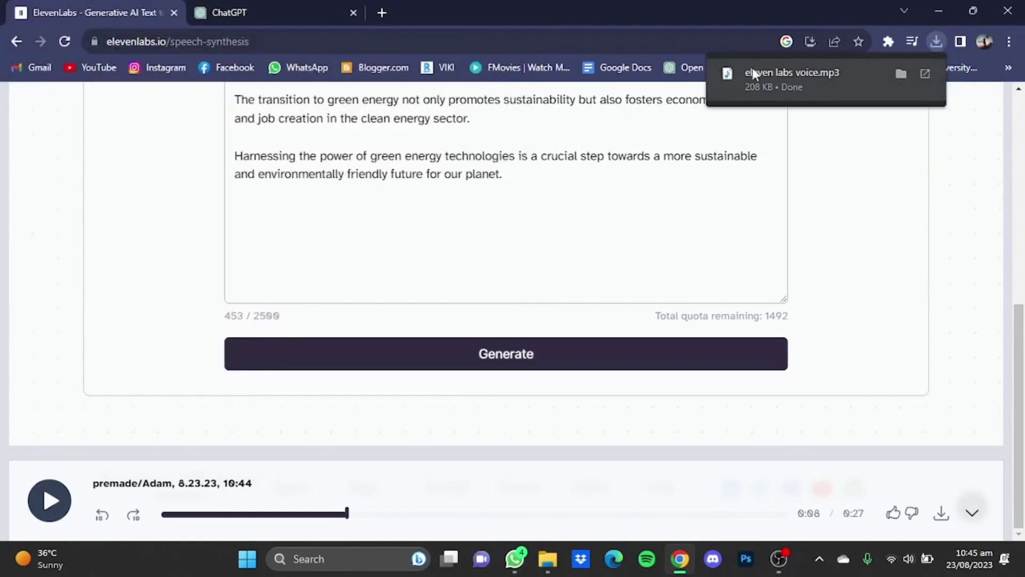
# In a new Chrome tab, search Google for 'hey gen'
pyautogui.click(381, 12)
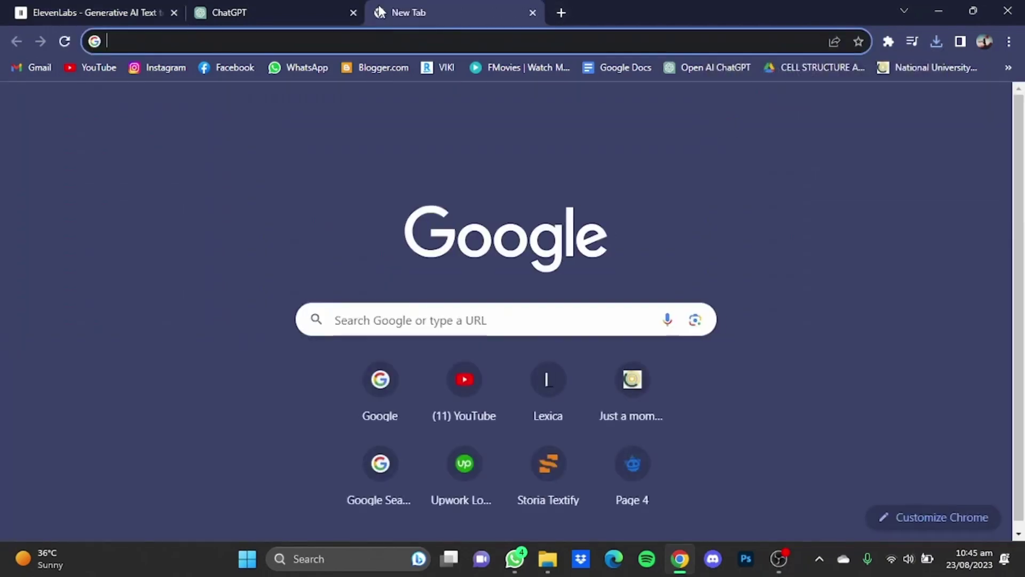
pyautogui.write('hey')
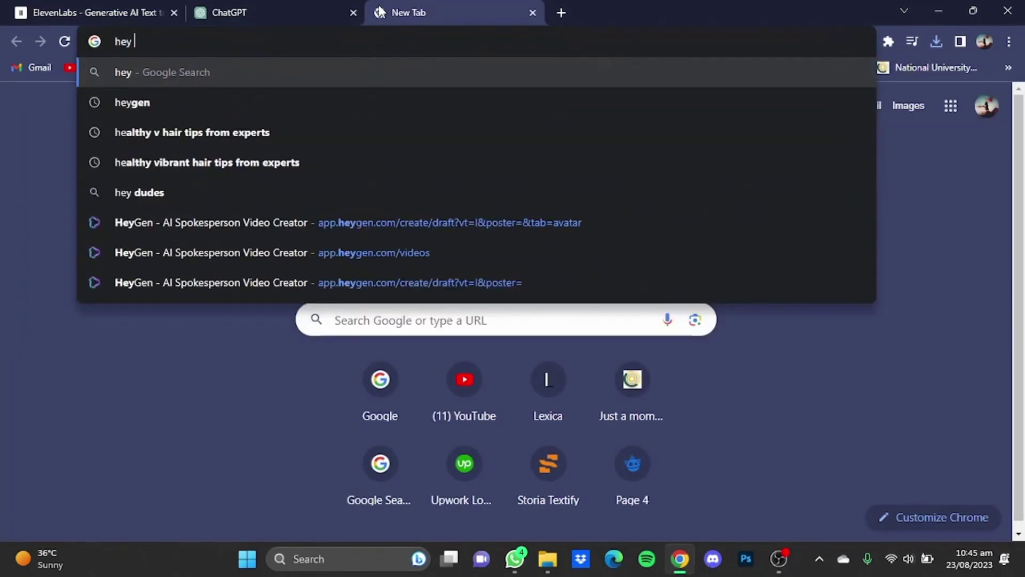
pyautogui.write(' gen')
pyautogui.press('Return')
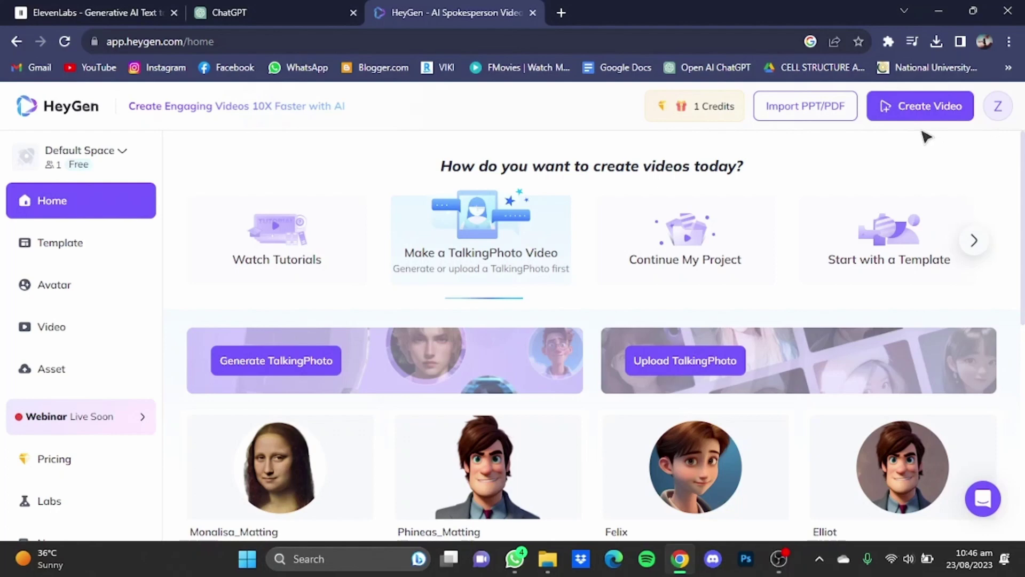
# Start a landscape HeyGen video with the suited male avatar and an audio script
pyautogui.moveTo(920, 106)
pyautogui.click(914, 119)
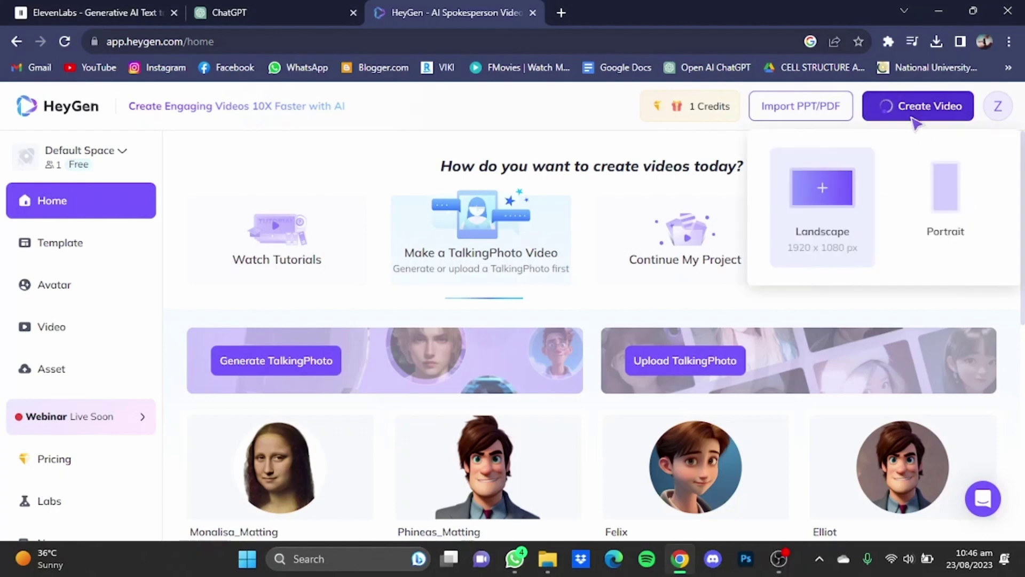
pyautogui.click(841, 197)
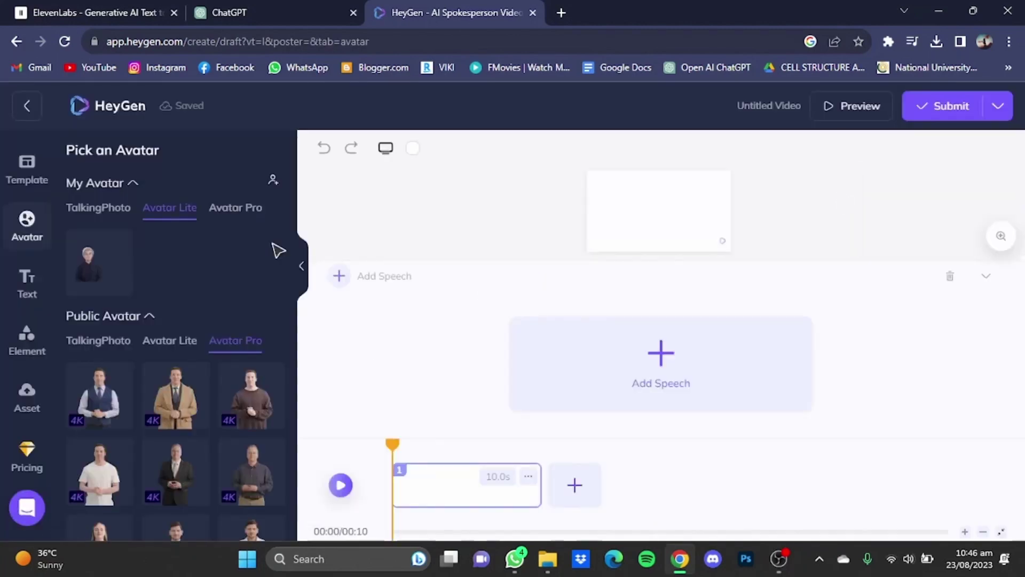
pyautogui.scroll(-1, 278, 250)
pyautogui.scroll(-5, 277, 250)
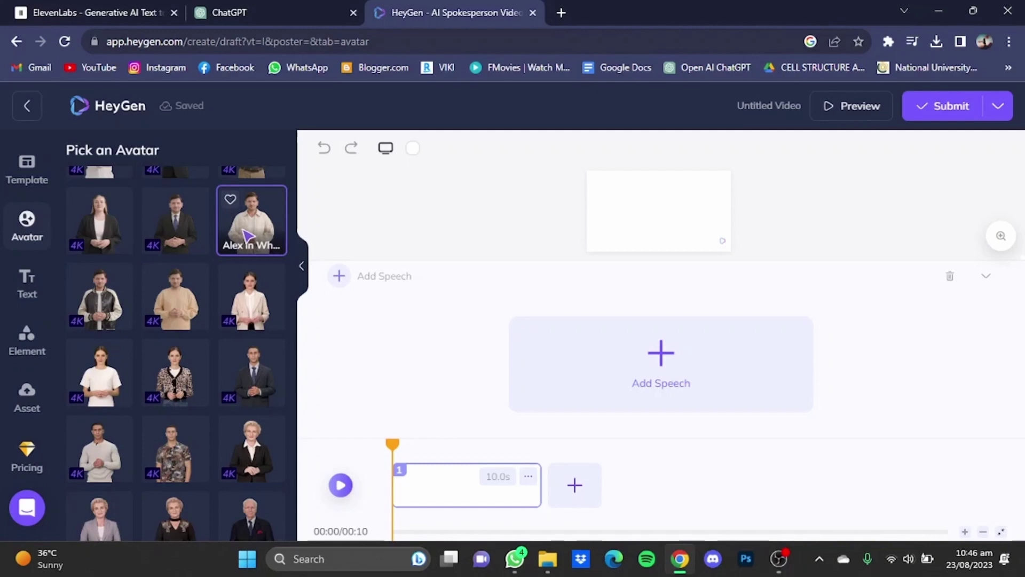
pyautogui.click(208, 223)
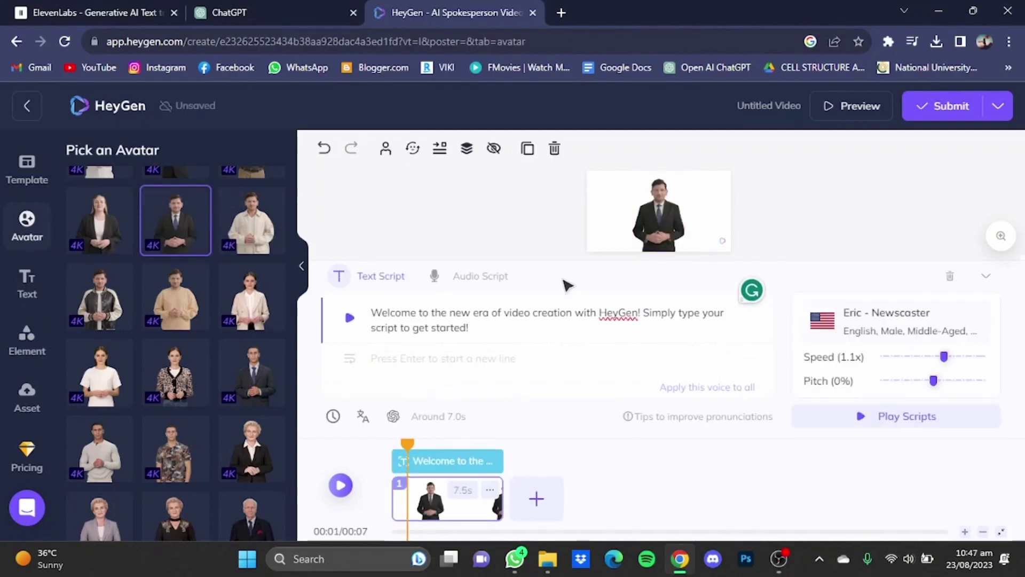
pyautogui.click(503, 278)
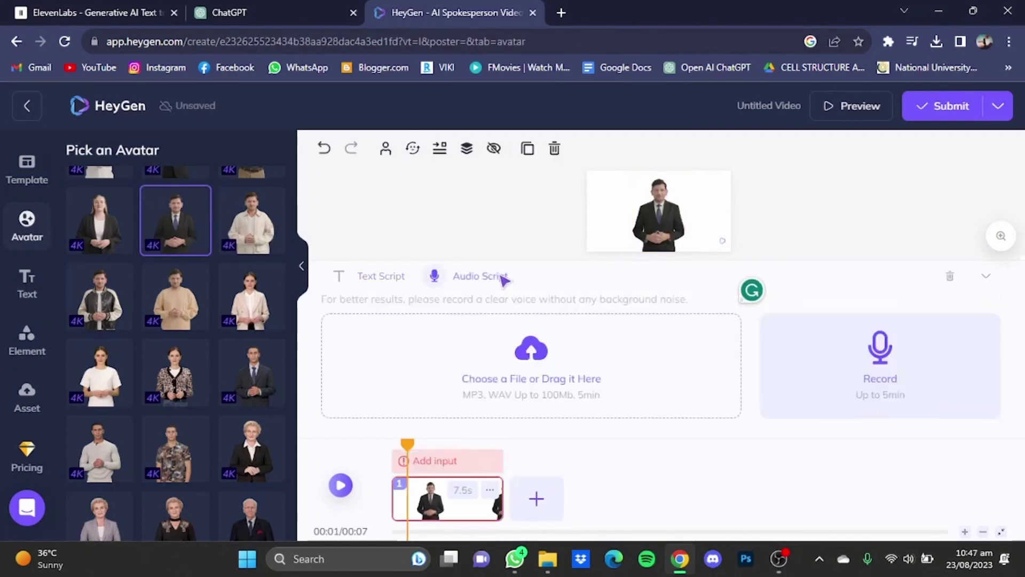
# Upload 'eleven labs voice' from the Desktop as the avatar's audio script
pyautogui.click(518, 352)
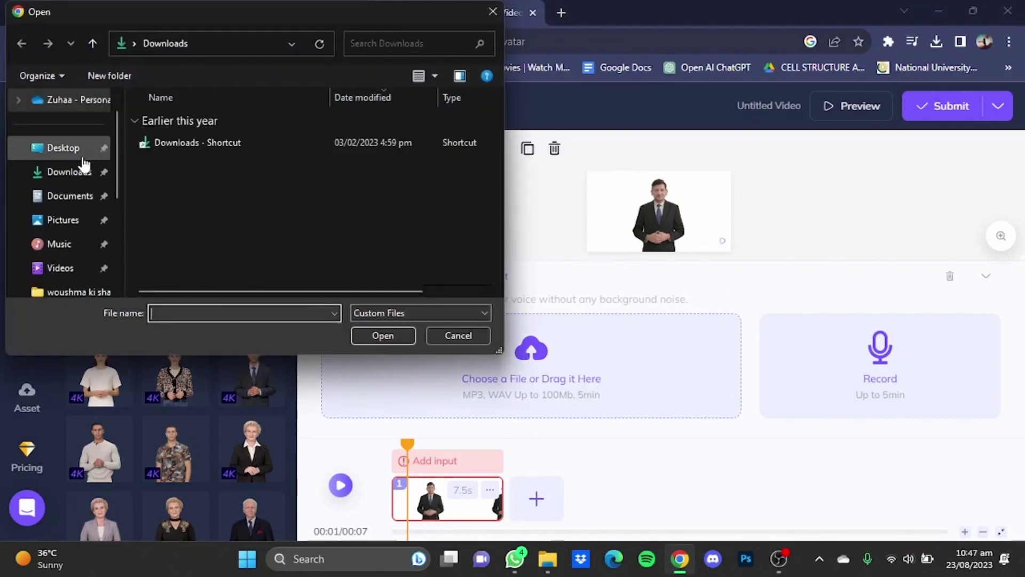
pyautogui.click(83, 176)
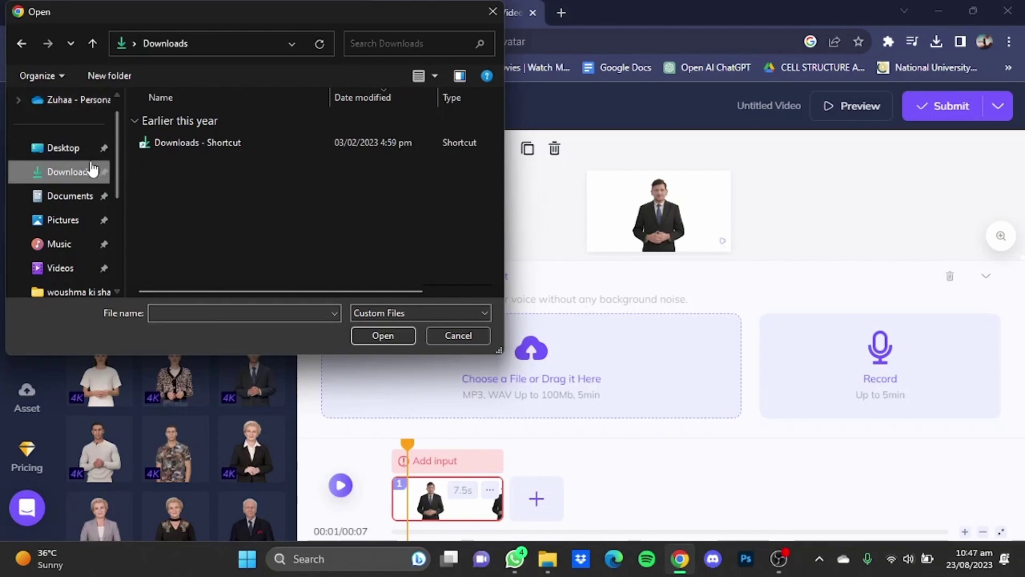
pyautogui.click(81, 149)
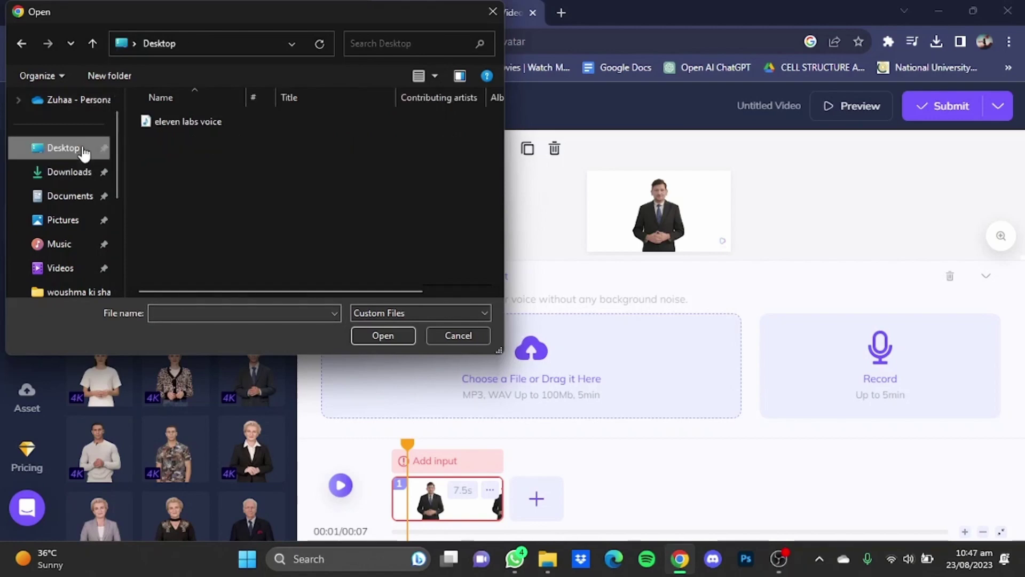
pyautogui.doubleClick(217, 122)
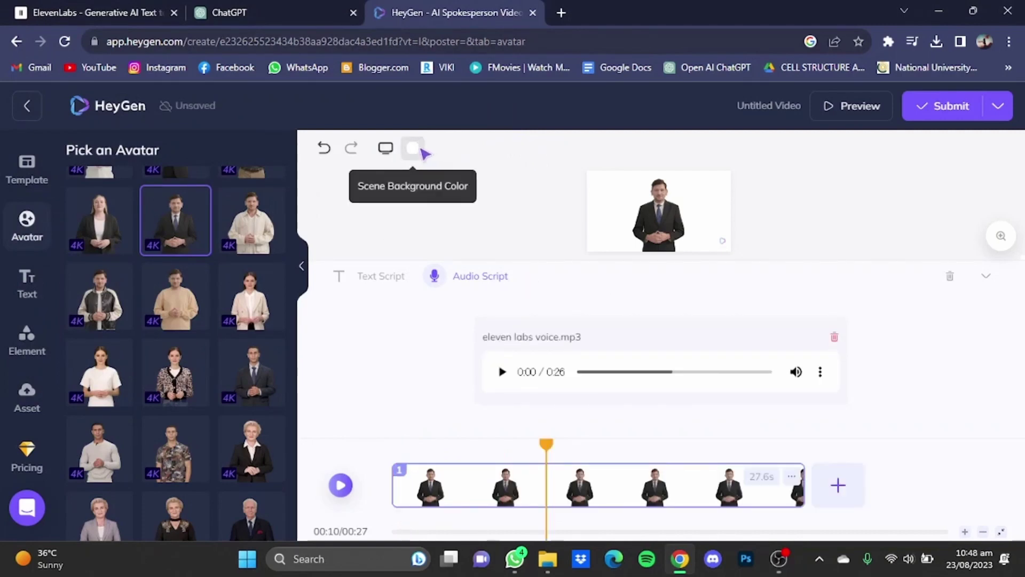
# Set the avatar scene's background colour to bright green and submit the video
pyautogui.click(421, 151)
pyautogui.click(410, 271)
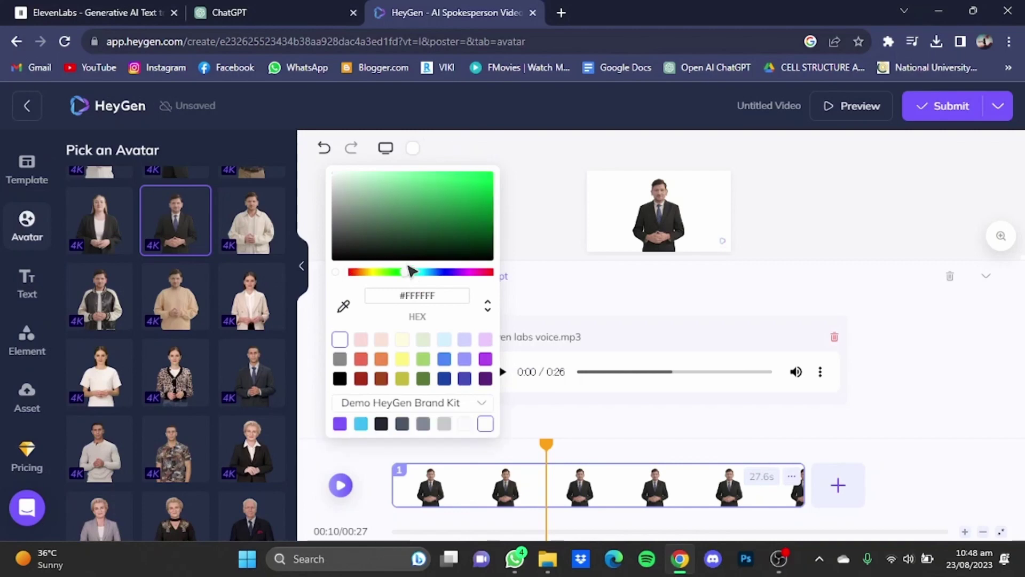
pyautogui.moveTo(462, 221)
pyautogui.mouseDown()
pyautogui.moveTo(462, 201)
pyautogui.moveTo(502, 183)
pyautogui.moveTo(476, 178)
pyautogui.mouseUp()
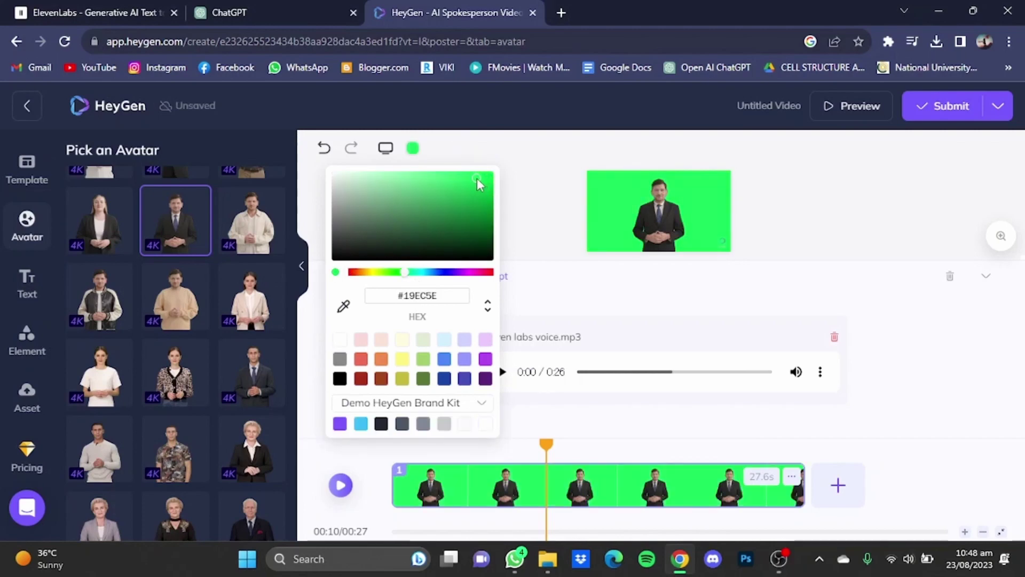
pyautogui.click(526, 190)
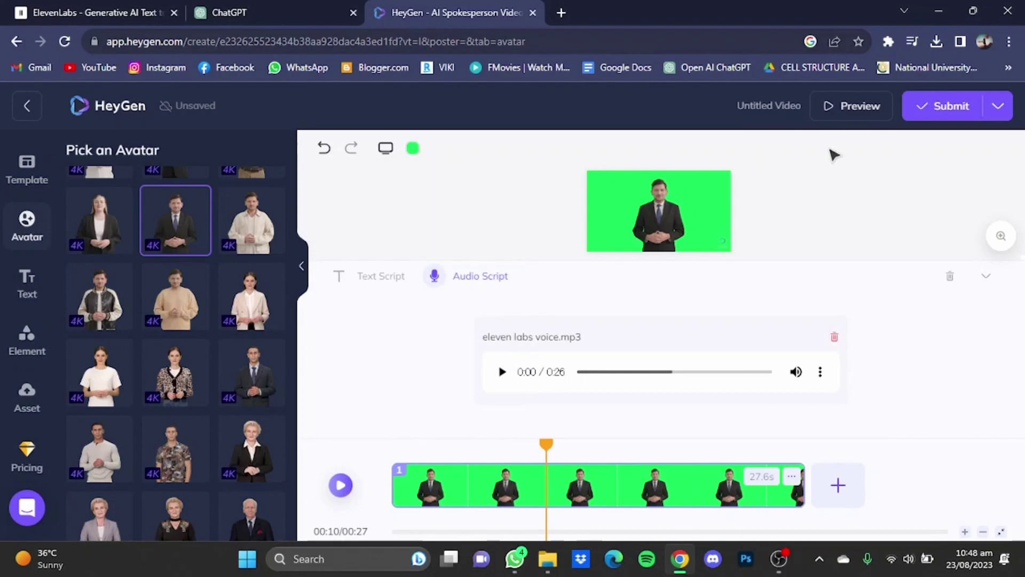
pyautogui.click(966, 105)
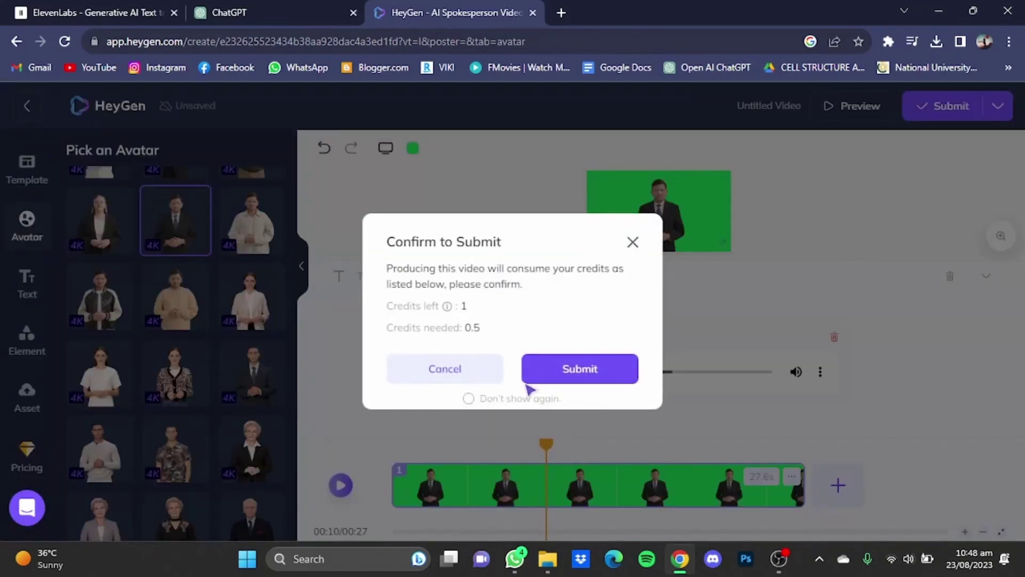
# Confirm the credit spend, then download the render to the Desktop as 'green screen video' MP4
pyautogui.click(577, 371)
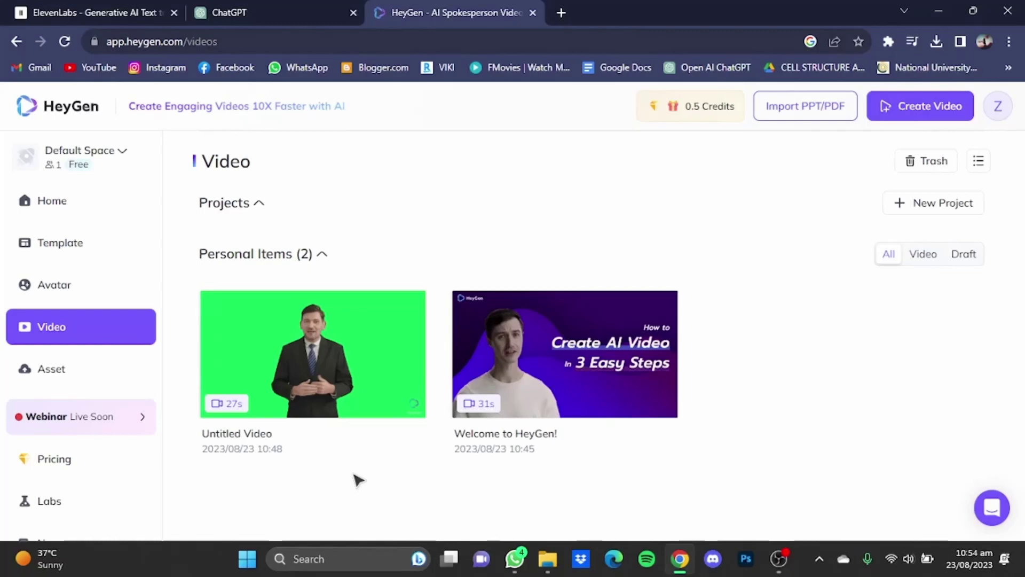
pyautogui.moveTo(313, 348)
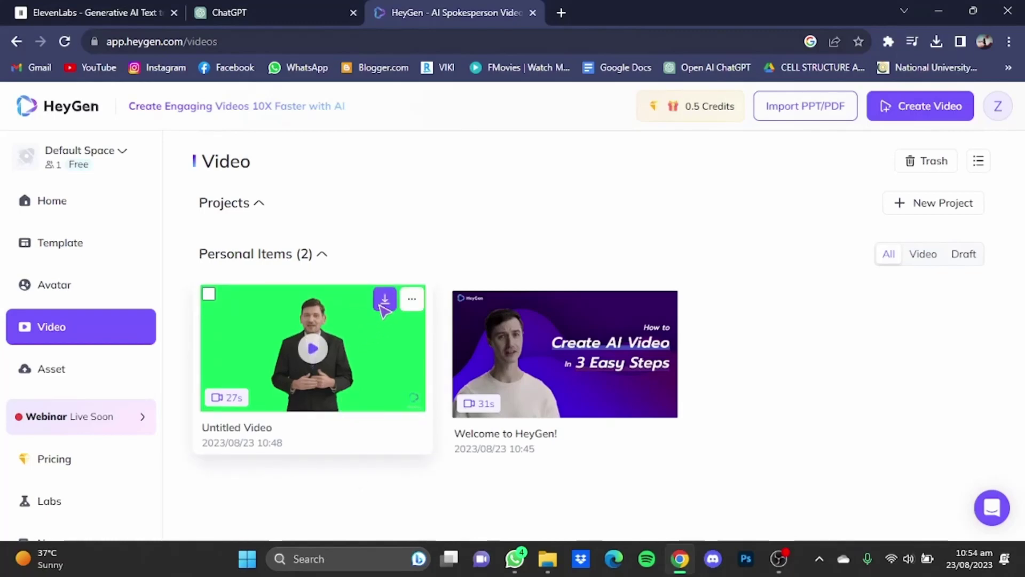
pyautogui.click(384, 310)
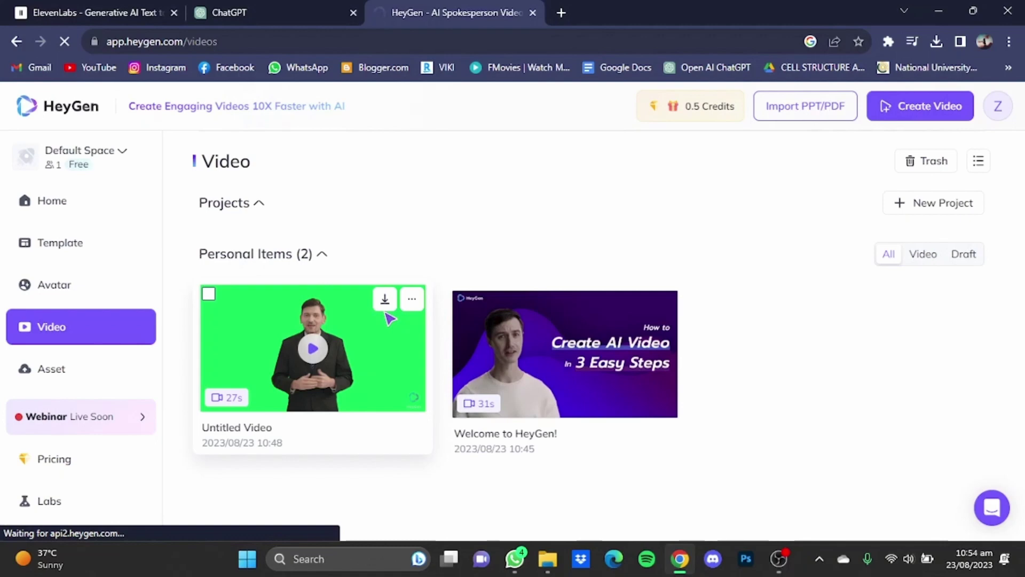
pyautogui.write('g')
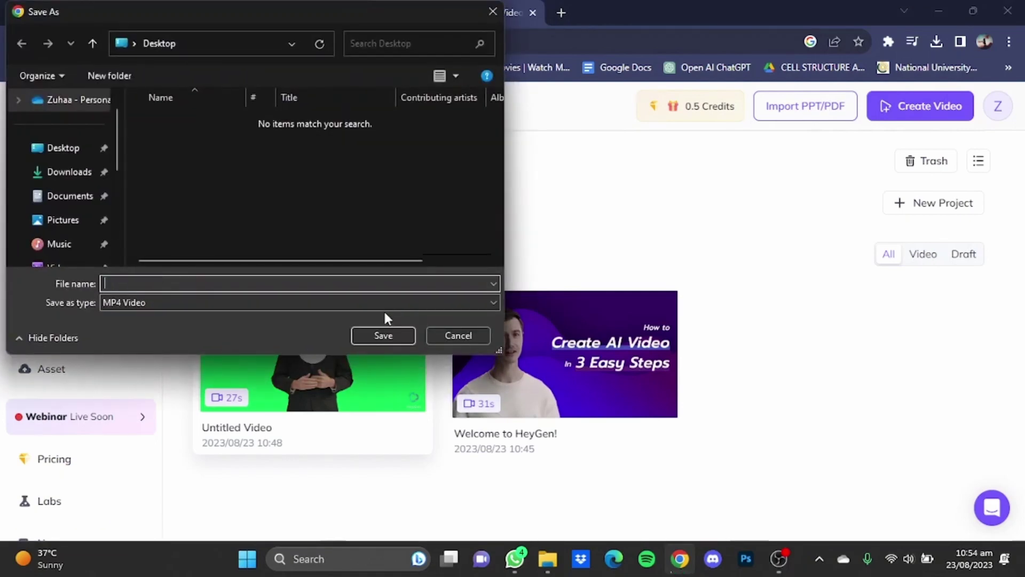
pyautogui.write('reen screen video')
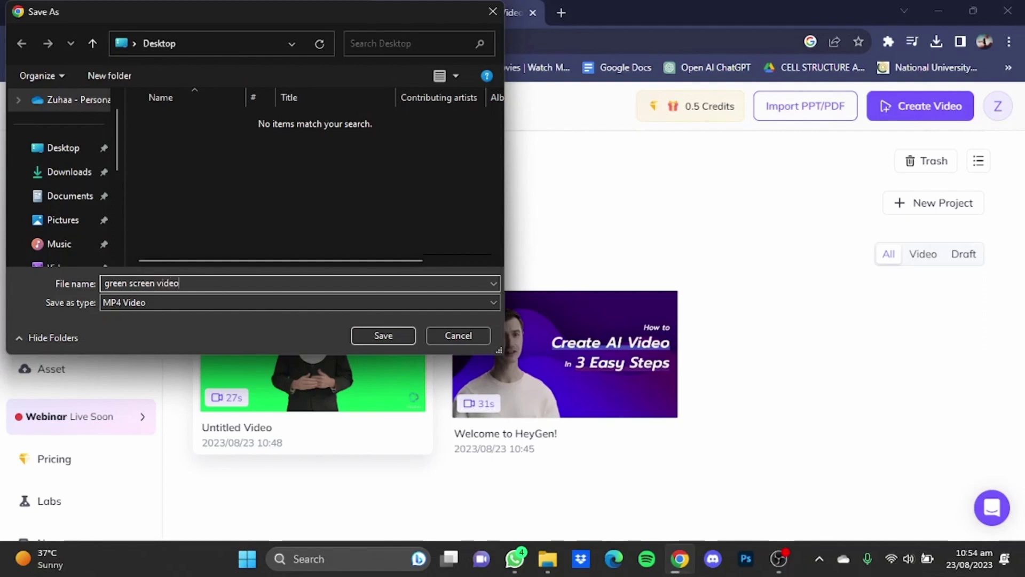
pyautogui.press('Return')
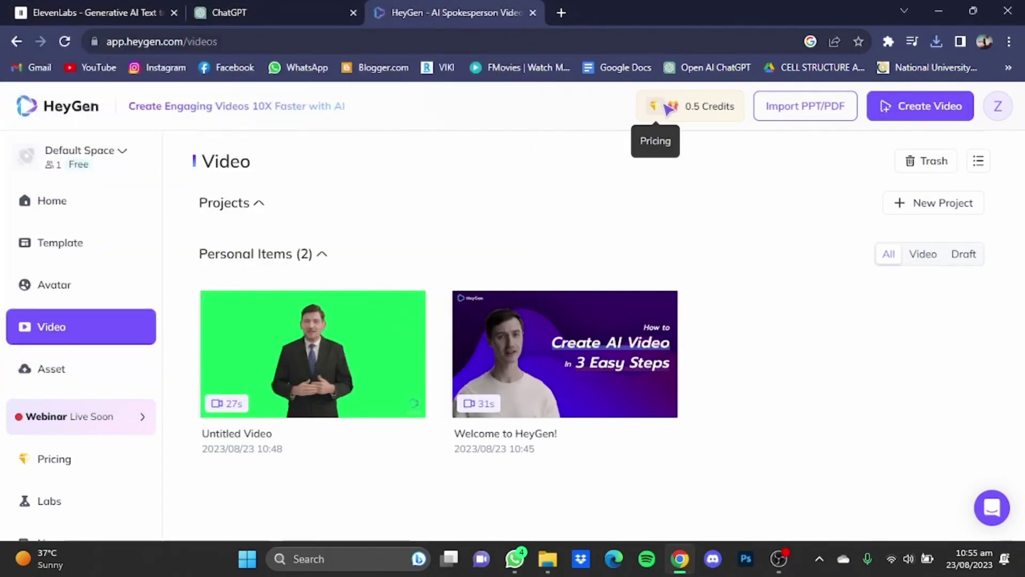
# In a new browser tab, search Google for 'free pik' and go to the Freepik website
pyautogui.click(560, 13)
pyautogui.write('free ')
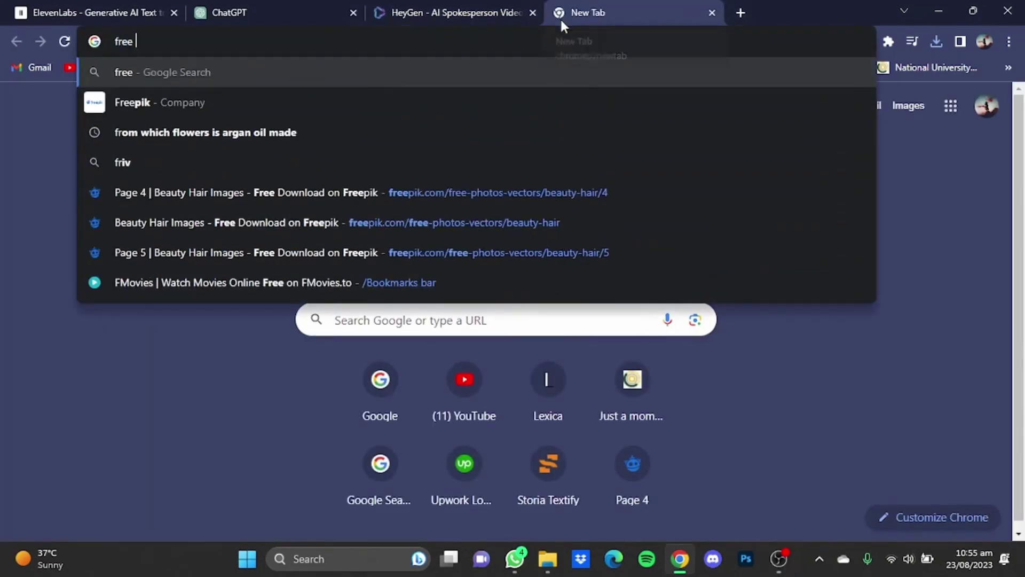
pyautogui.write('pik')
pyautogui.press('Return')
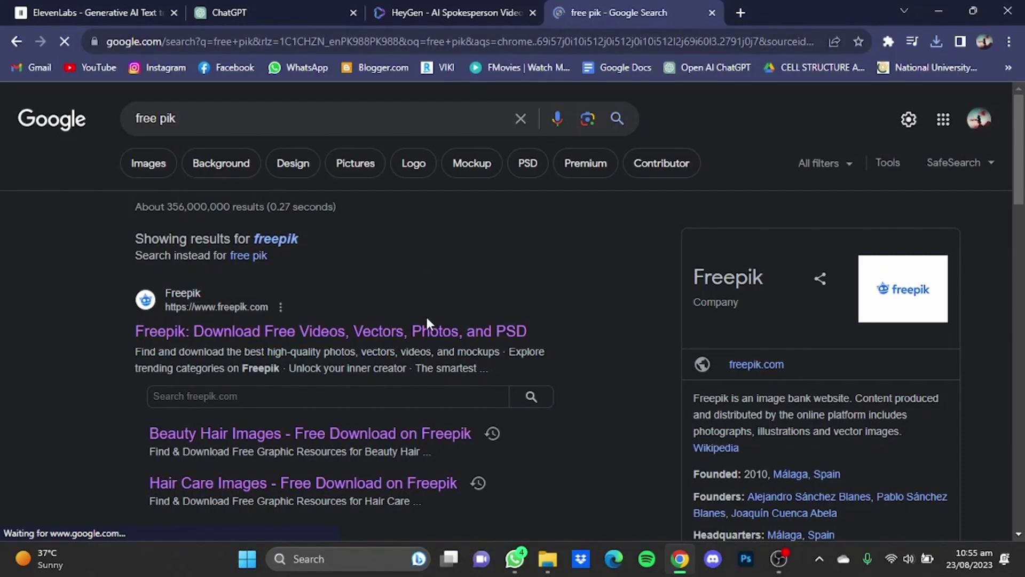
pyautogui.click(427, 332)
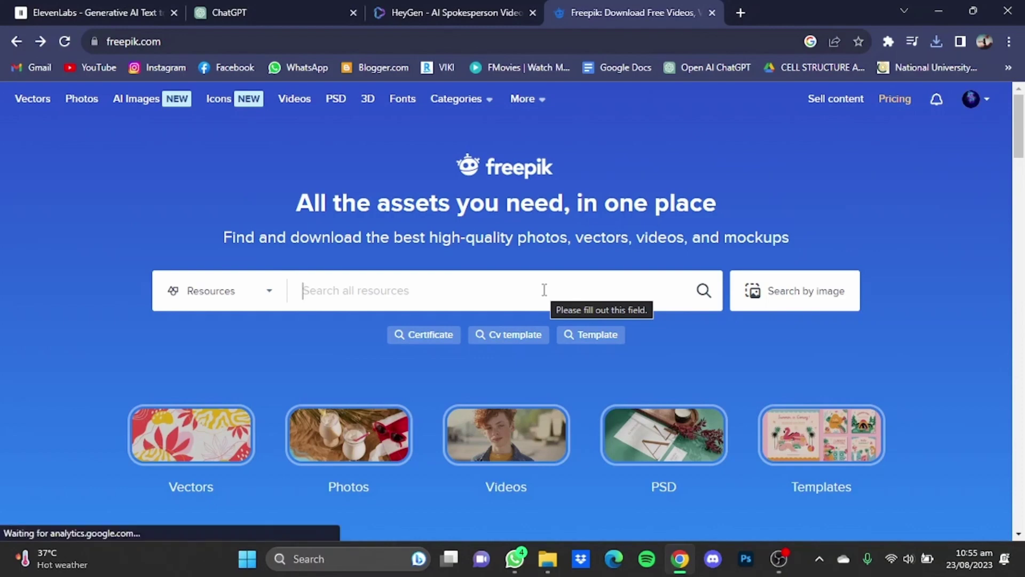
# Search Freepik for 'news room background' and browse the studio backdrop results
pyautogui.write('news')
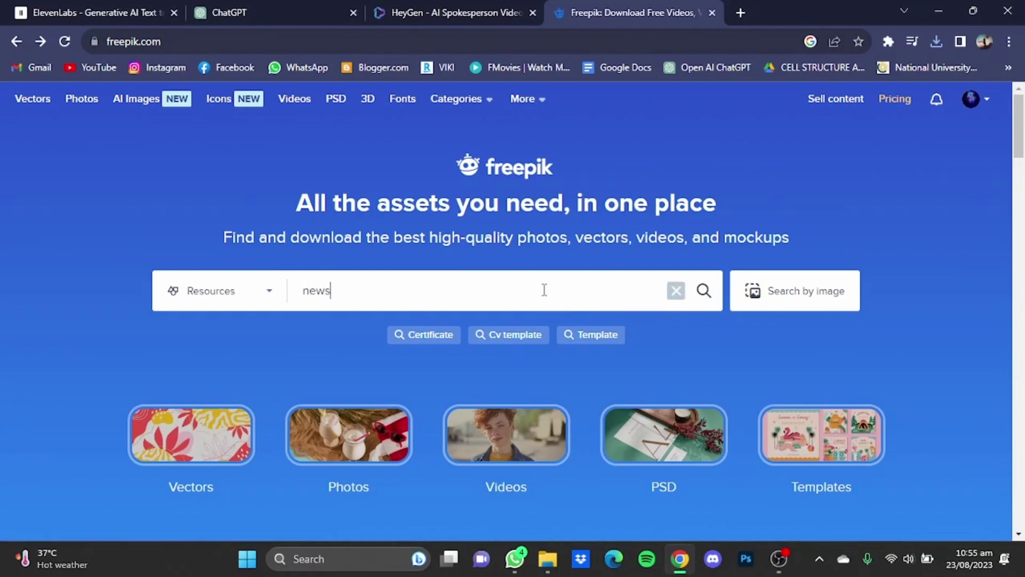
pyautogui.write(' room')
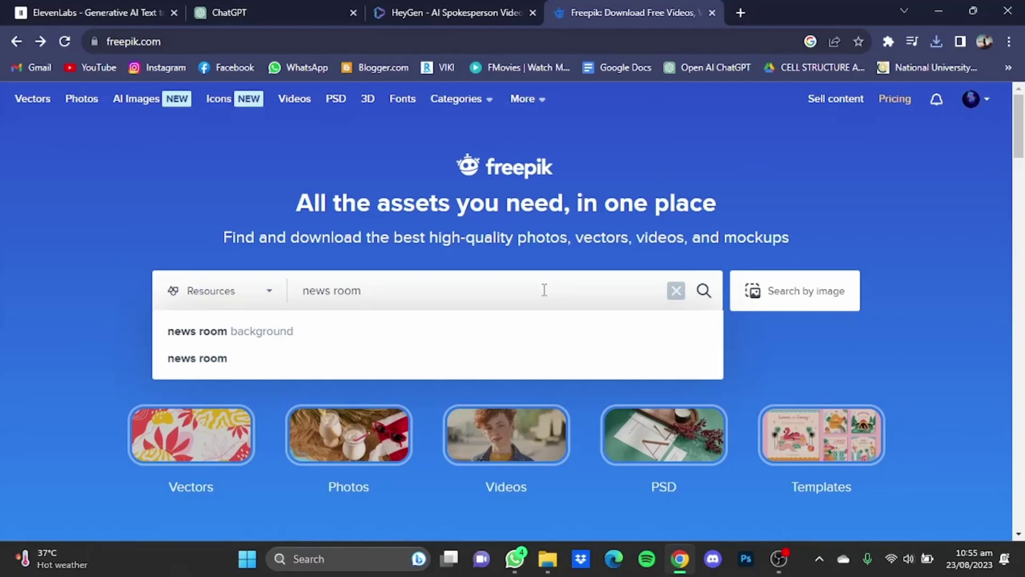
pyautogui.write(' background')
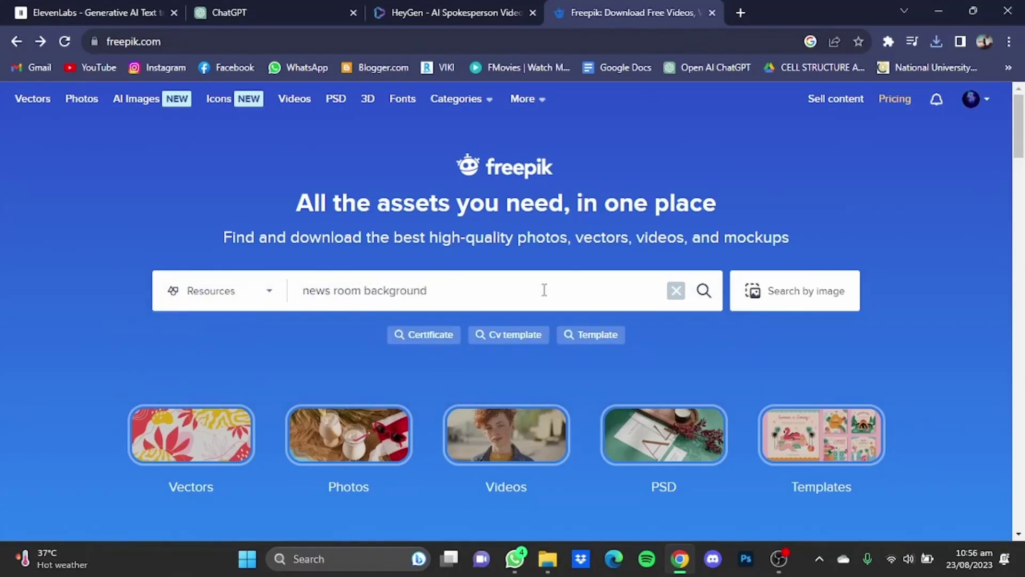
pyautogui.press('Return')
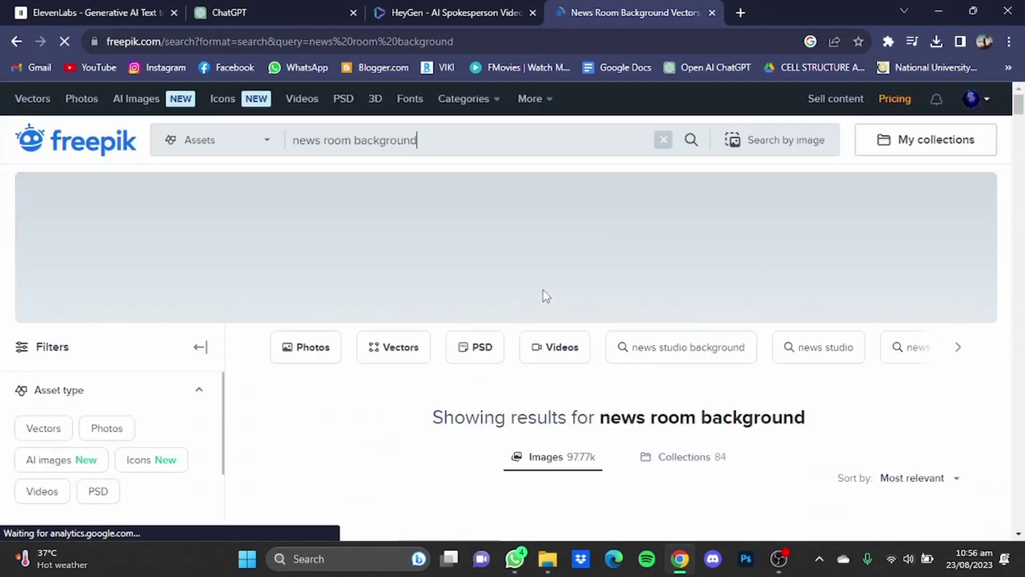
pyautogui.scroll(-1, 1022, 135)
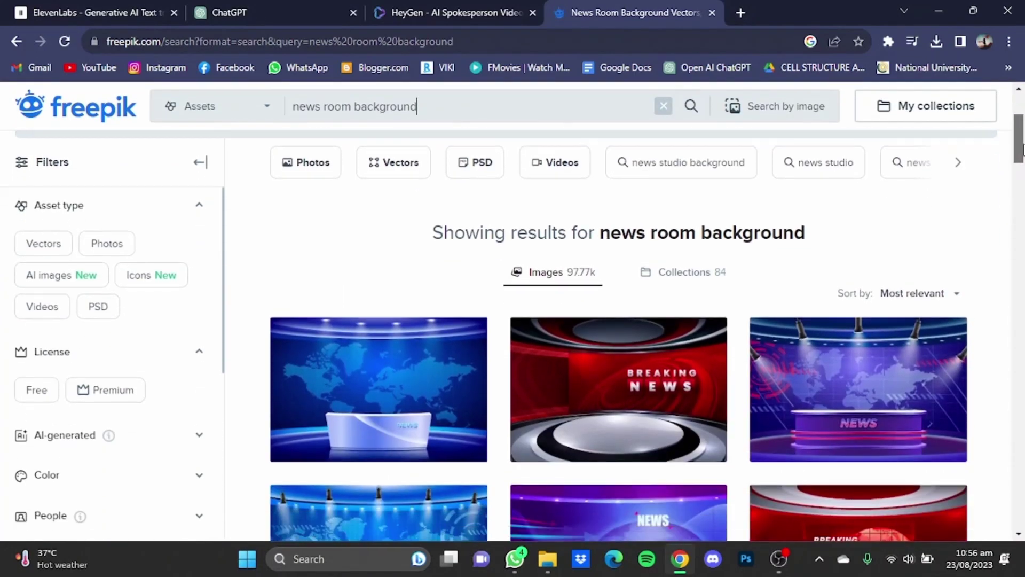
pyautogui.moveTo(1022, 149); pyautogui.dragTo(1022, 163)
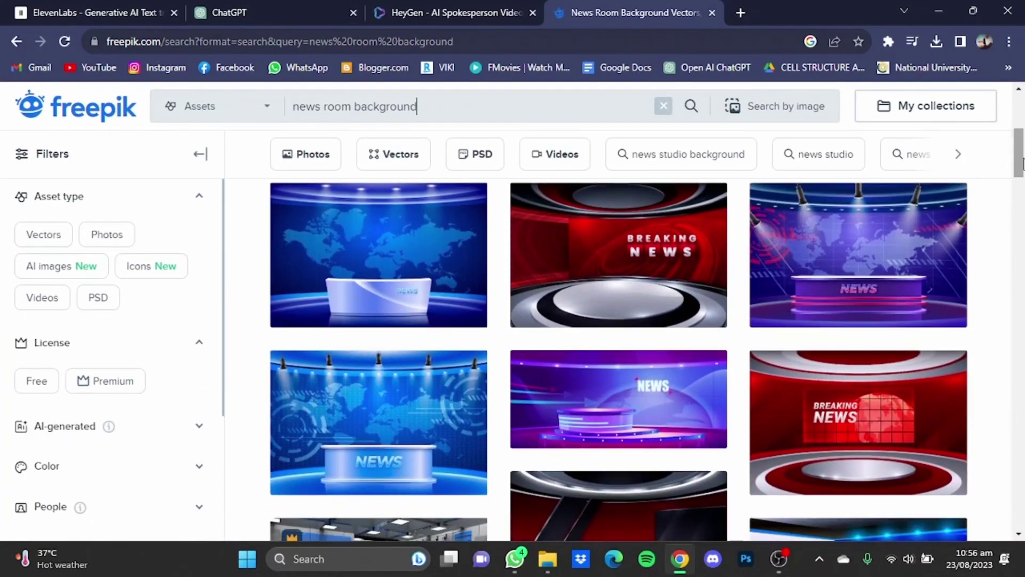
# Open the red Breaking News studio image and start its free download
pyautogui.click(897, 389)
pyautogui.click(760, 368)
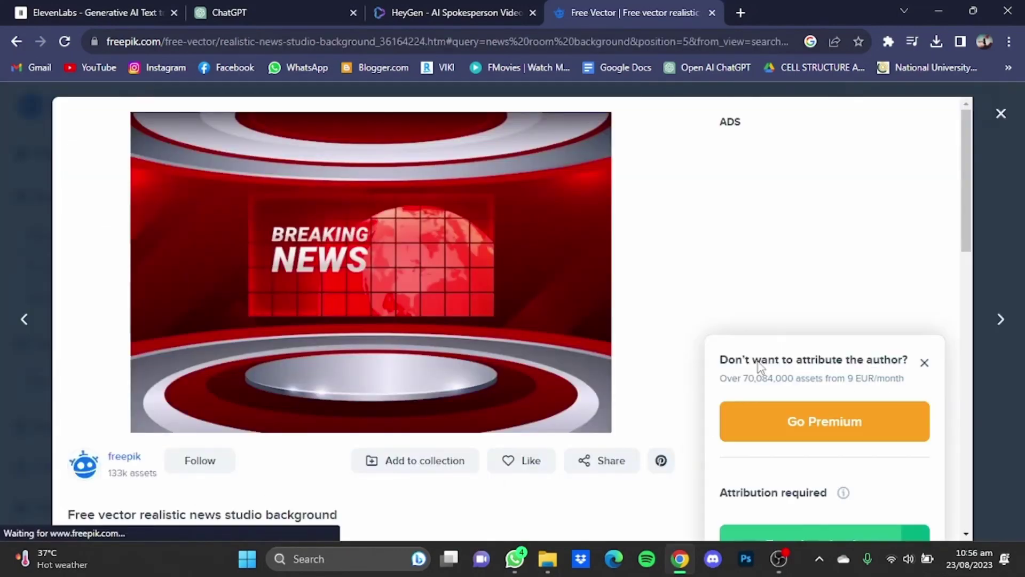
pyautogui.scroll(-2, 908, 380)
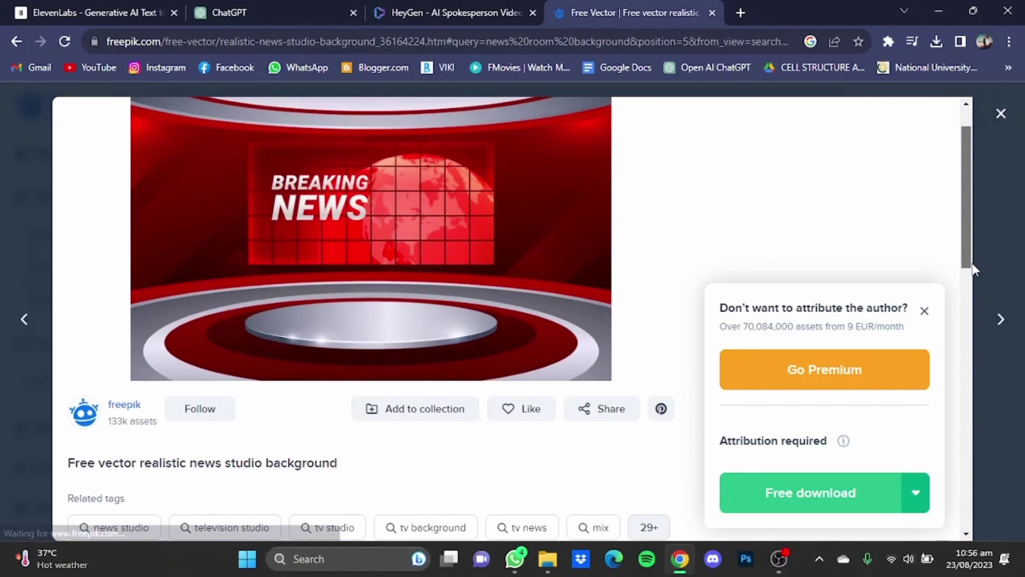
pyautogui.click(861, 451)
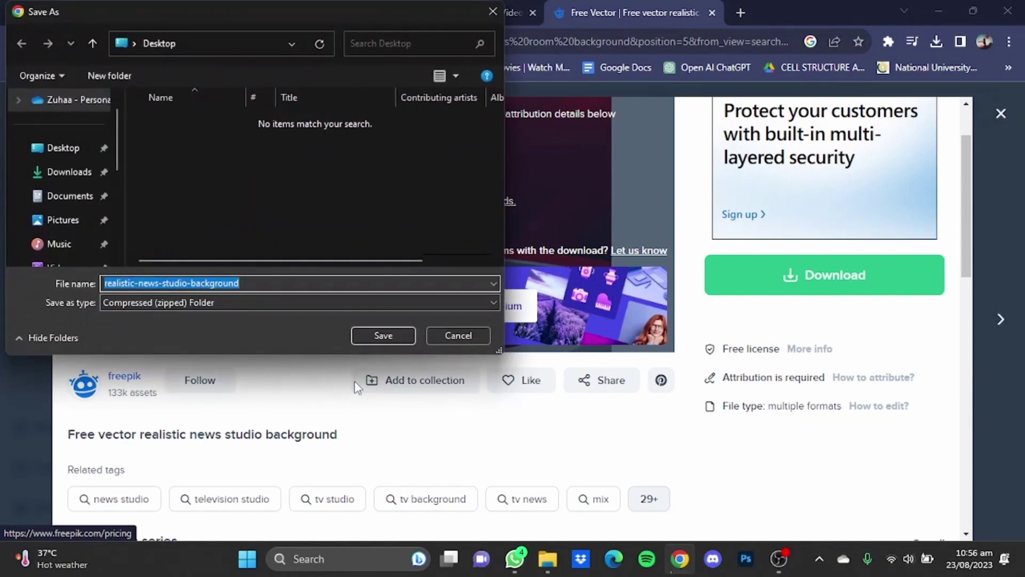
# Save the download to the Desktop under the file name 'background'
pyautogui.press('BackSpace')
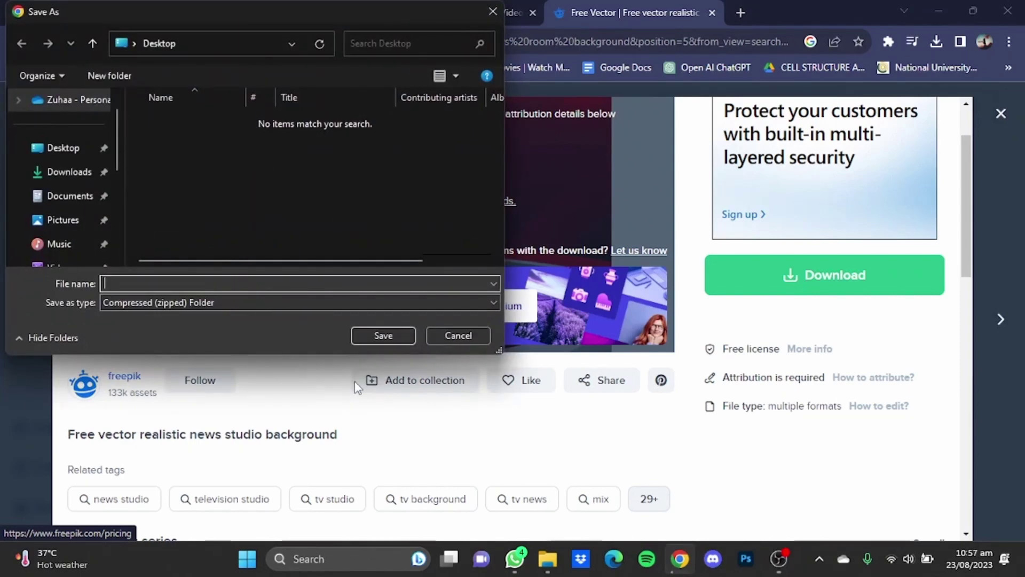
pyautogui.write('bqc')
pyautogui.press('BackSpace')
pyautogui.press('BackSpace')
pyautogui.write('b')
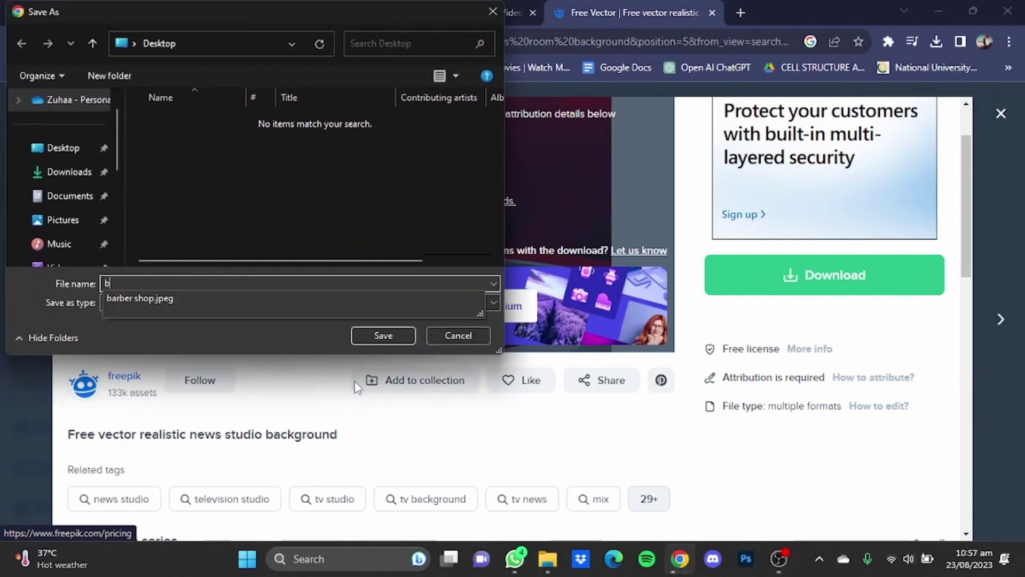
pyautogui.write('ackground')
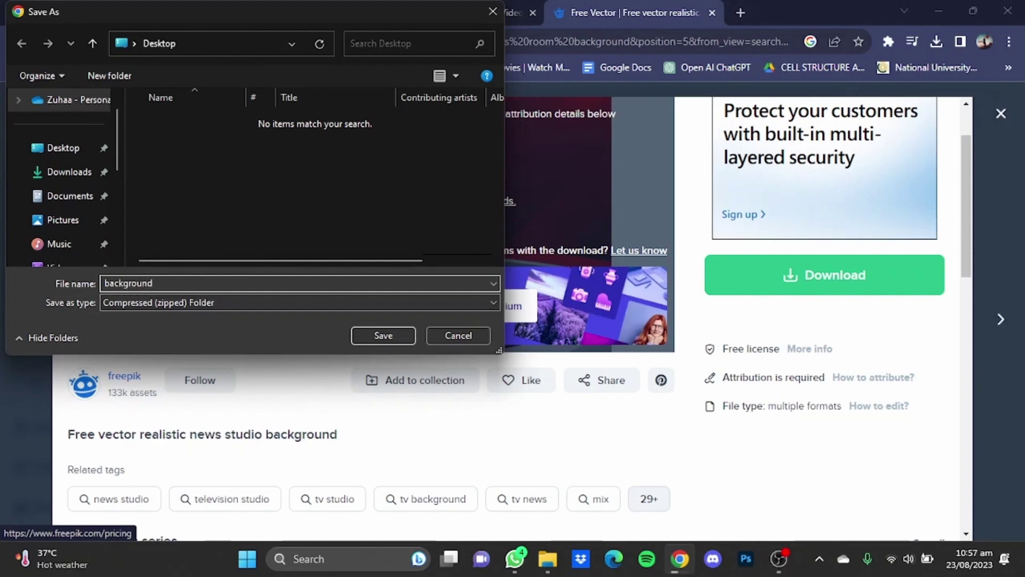
pyautogui.press('Return')
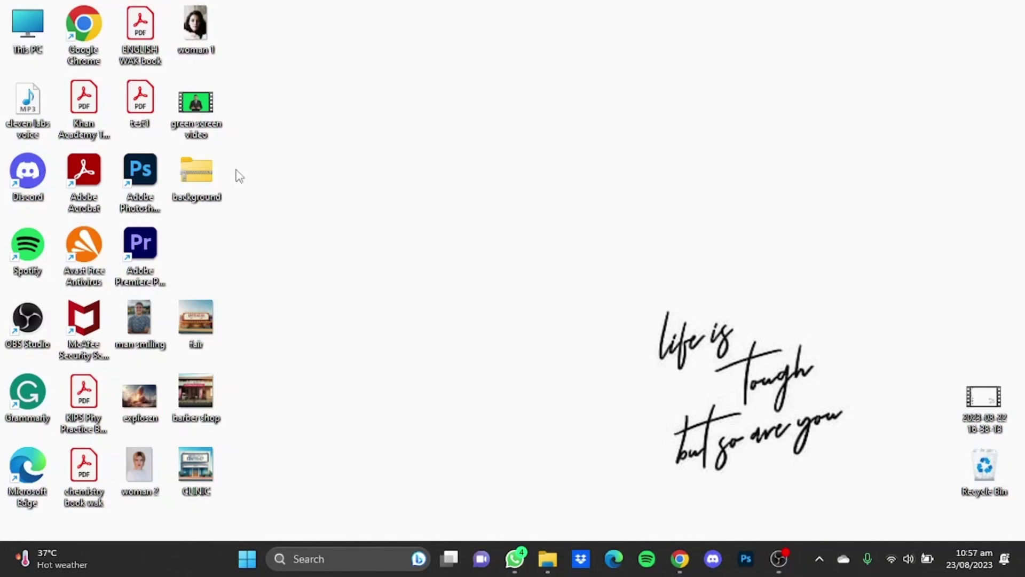
# Drag 8356084.jpg out of the background zip onto the Desktop, then open the Start menu
pyautogui.doubleClick(209, 171)
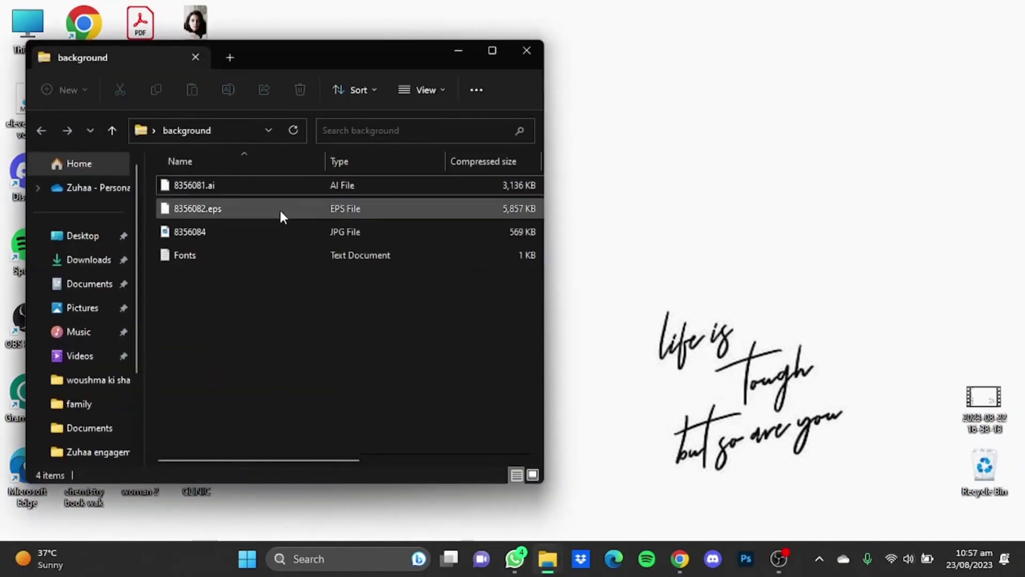
pyautogui.moveTo(281, 222); pyautogui.dragTo(592, 240)
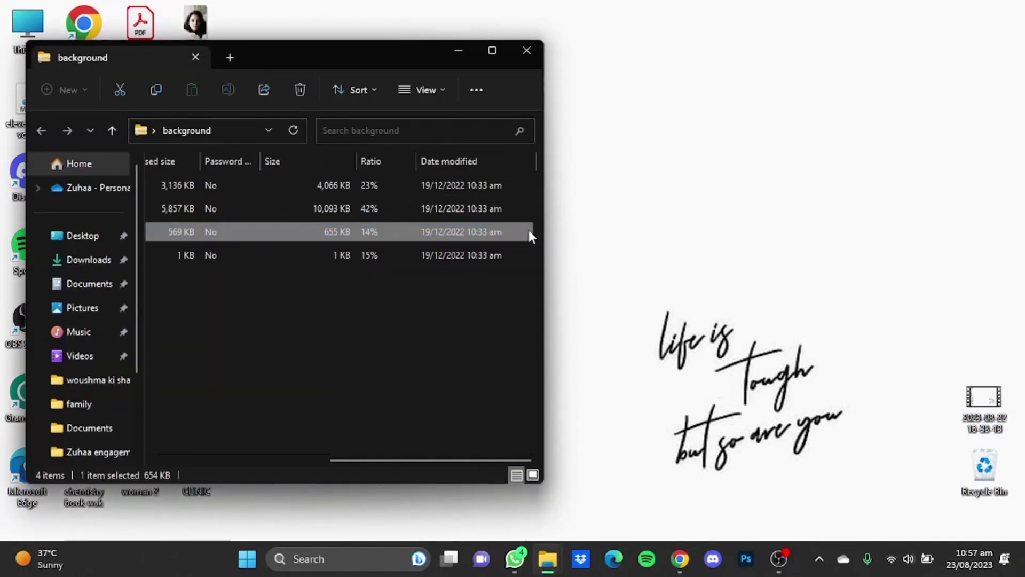
pyautogui.moveTo(491, 235); pyautogui.dragTo(658, 275)
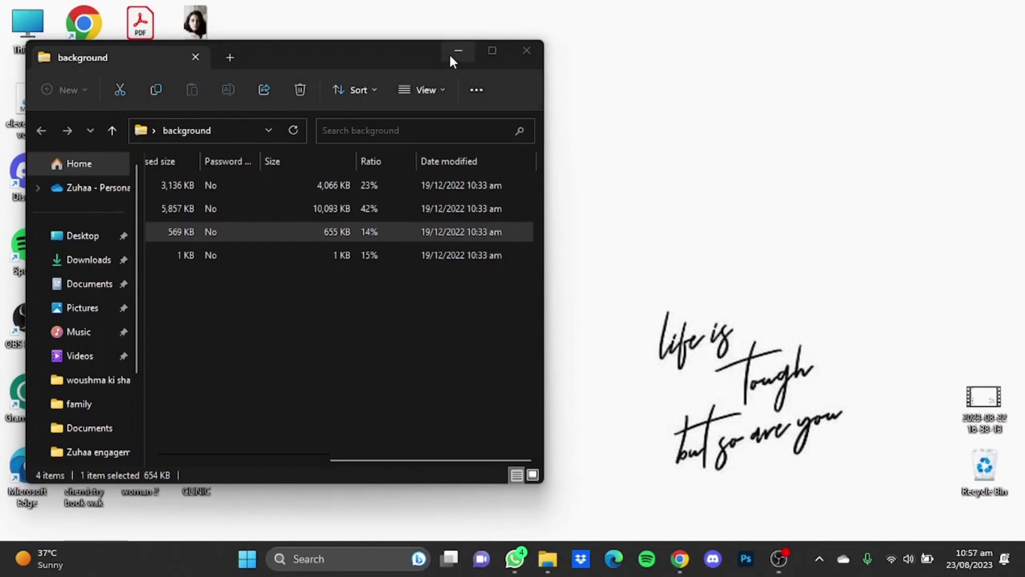
pyautogui.click(451, 54)
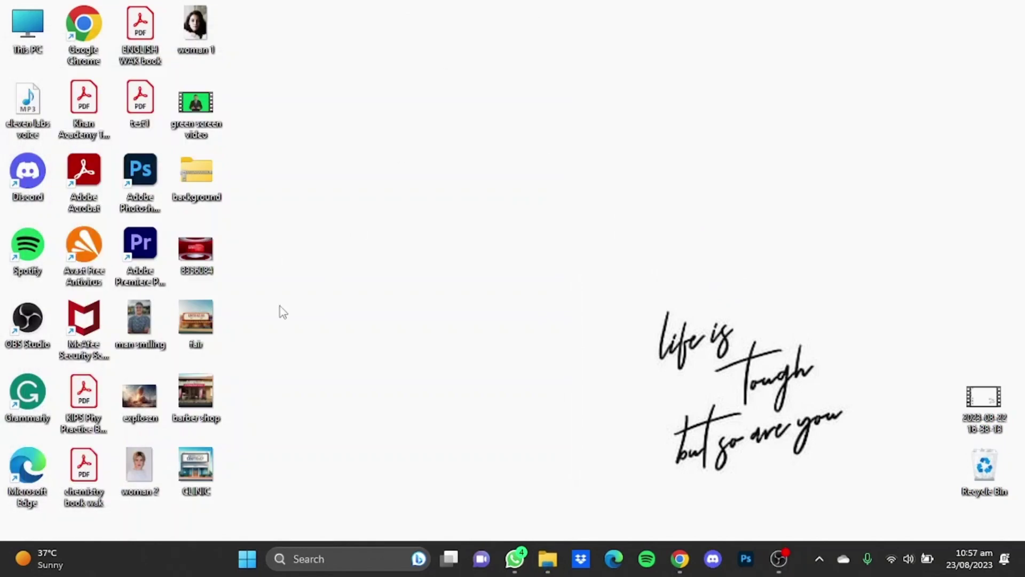
pyautogui.click(248, 559)
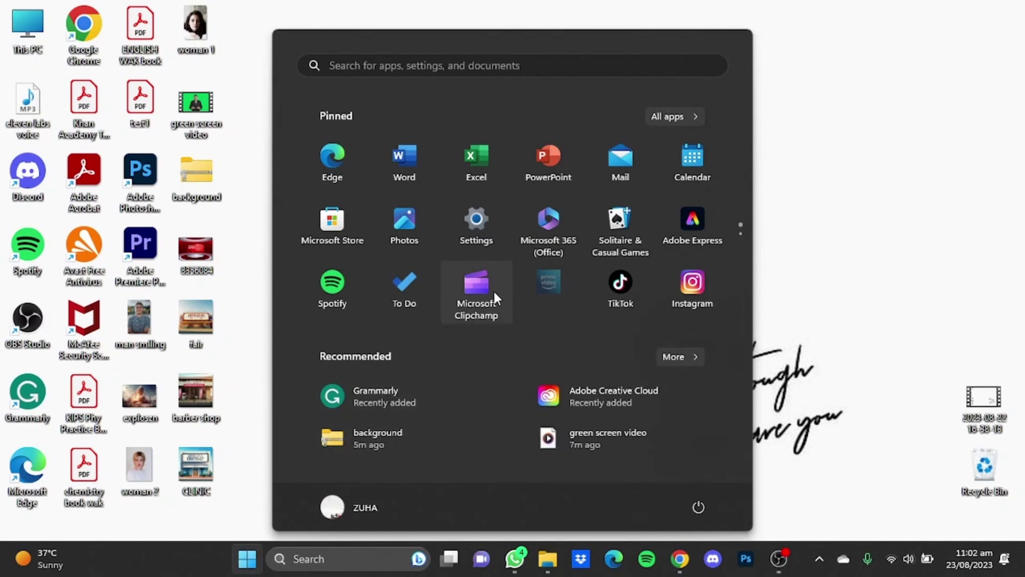
# Launch Clipchamp, create a new video, and place 8356084.jpg on the timeline, enlarged to fill the frame
pyautogui.click(495, 296)
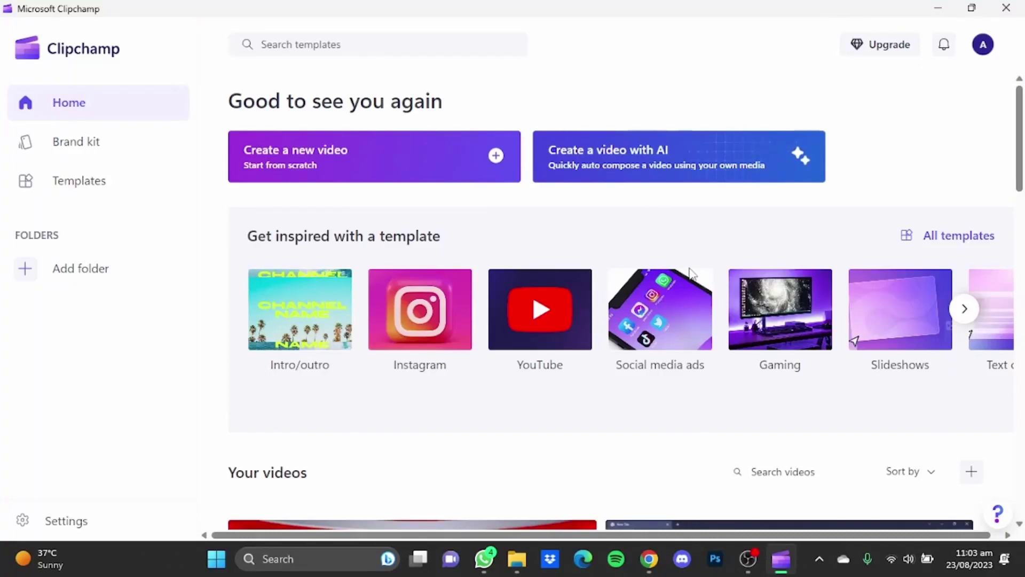
pyautogui.click(581, 181)
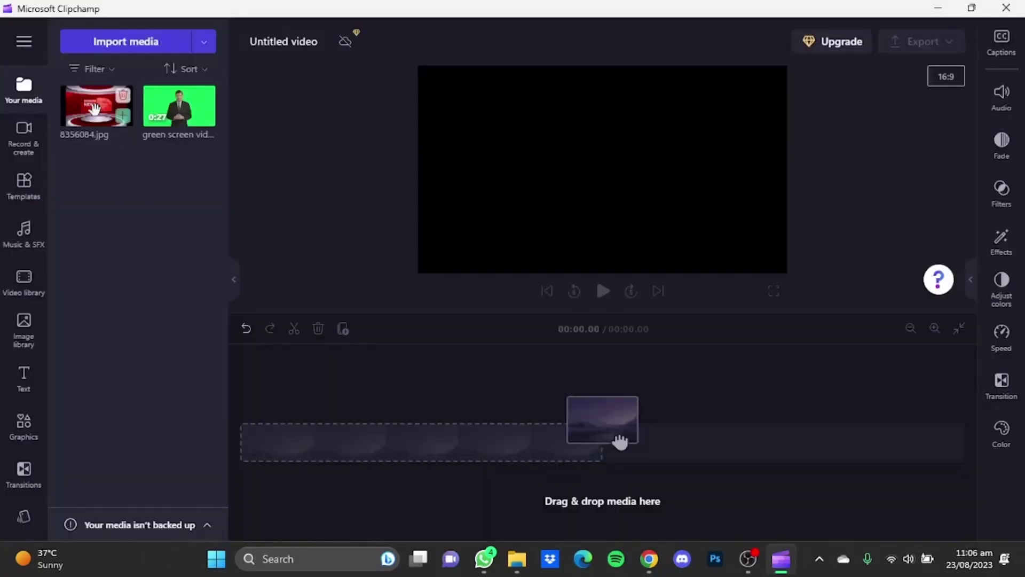
pyautogui.moveTo(94, 109); pyautogui.dragTo(354, 424)
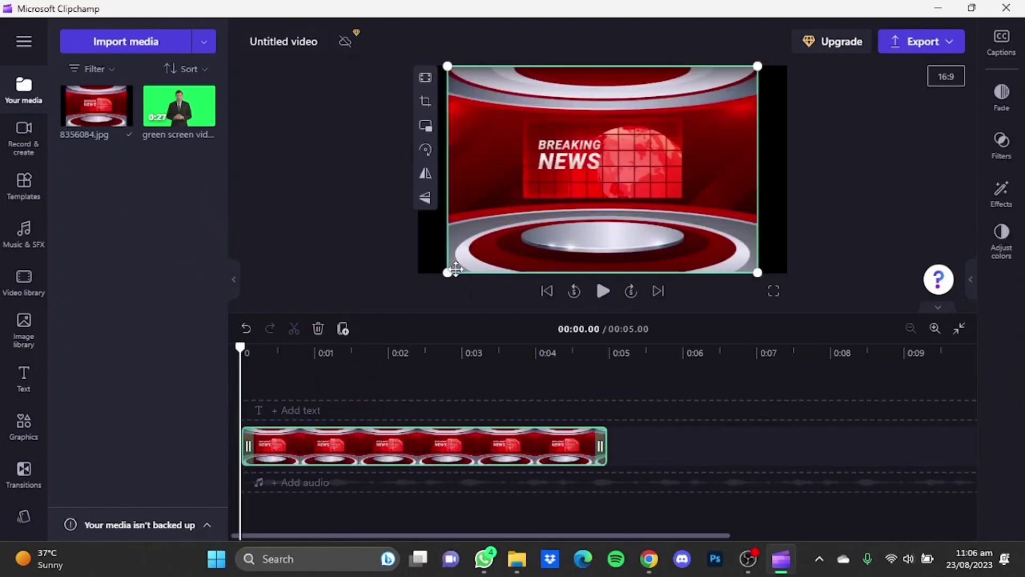
pyautogui.moveTo(447, 274); pyautogui.dragTo(413, 295)
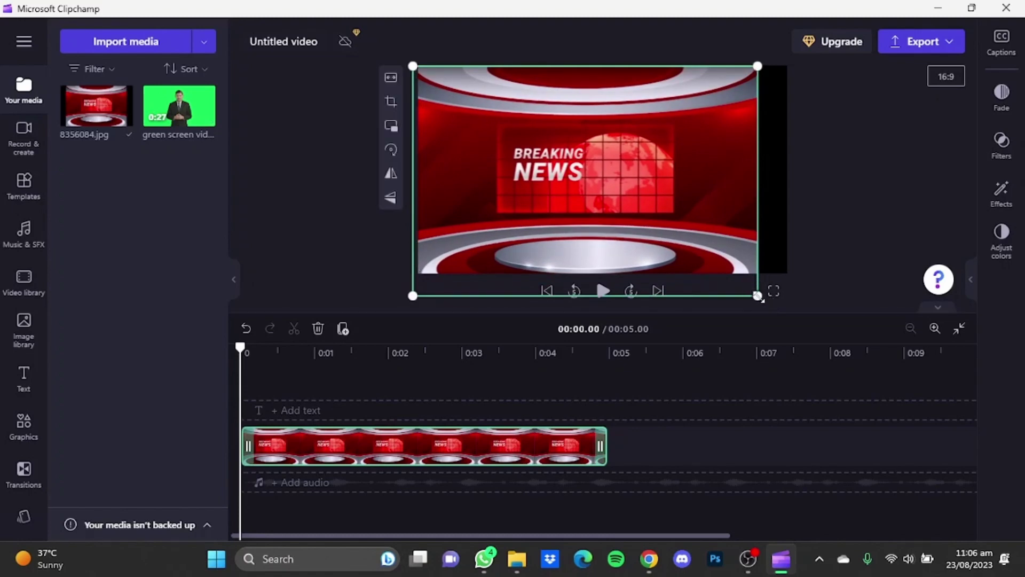
pyautogui.moveTo(757, 295); pyautogui.dragTo(784, 297)
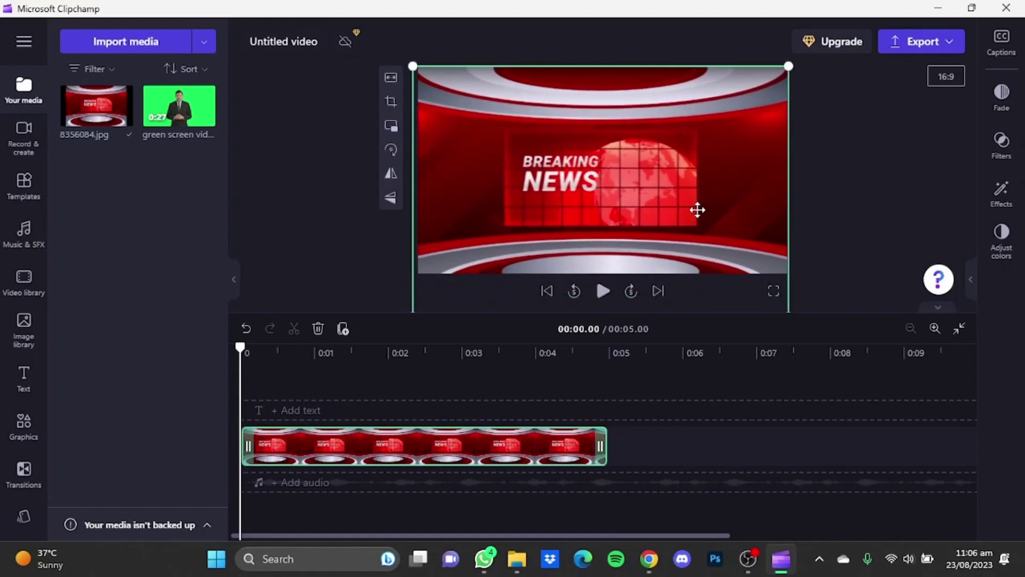
pyautogui.moveTo(698, 209)
pyautogui.mouseDown()
pyautogui.moveTo(691, 167)
pyautogui.moveTo(701, 176)
pyautogui.mouseUp()
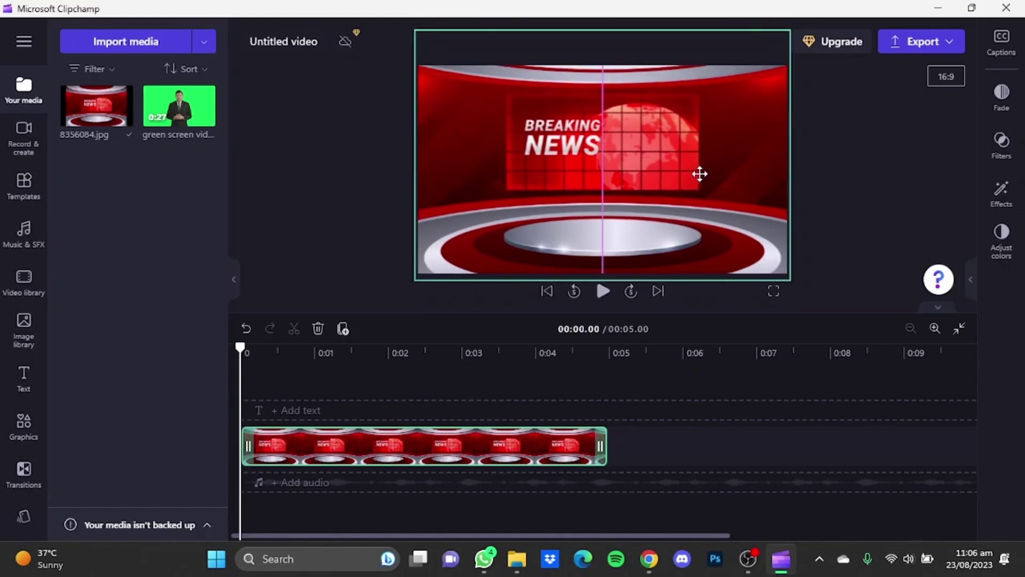
# Add the green screen avatar video above the studio image and extend the image to its 27-second end
pyautogui.moveTo(179, 107)
pyautogui.mouseDown()
pyautogui.moveTo(322, 413)
pyautogui.moveTo(281, 417)
pyautogui.mouseUp()
pyautogui.moveTo(605, 468)
pyautogui.mouseDown()
pyautogui.moveTo(374, 468)
pyautogui.moveTo(976, 472)
pyautogui.moveTo(963, 471)
pyautogui.mouseUp()
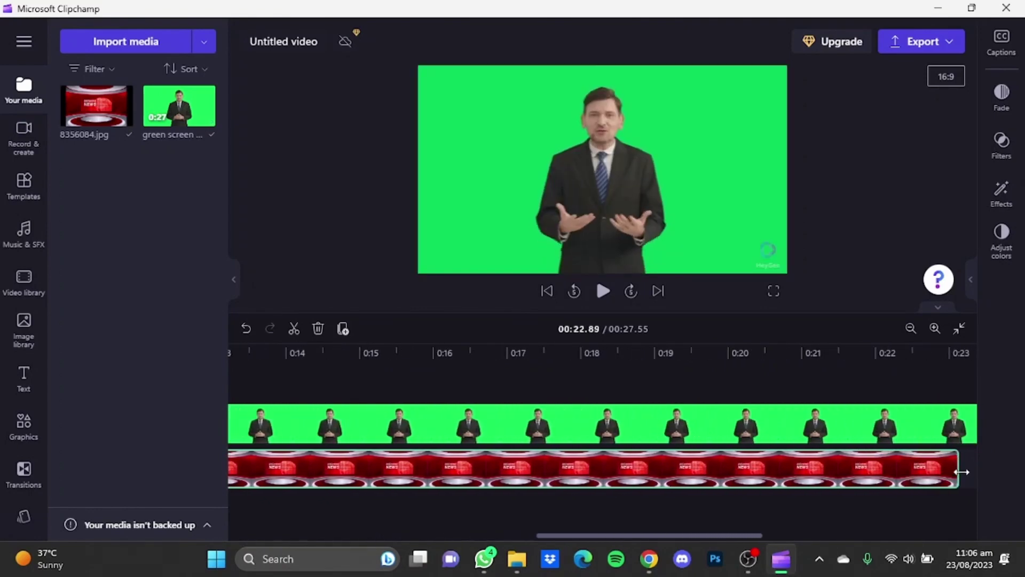
pyautogui.moveTo(962, 470); pyautogui.dragTo(960, 472)
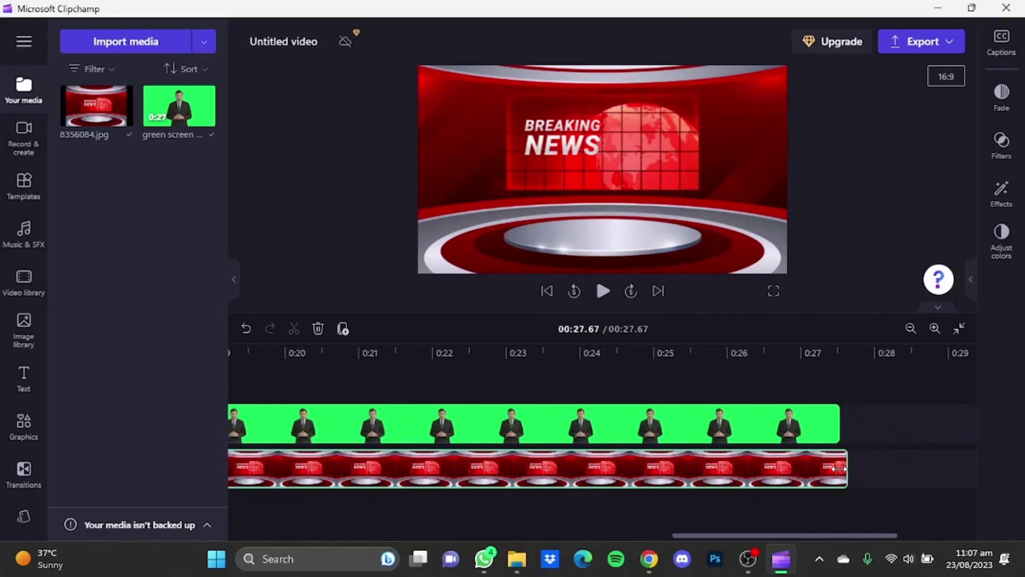
pyautogui.moveTo(960, 472); pyautogui.dragTo(836, 468)
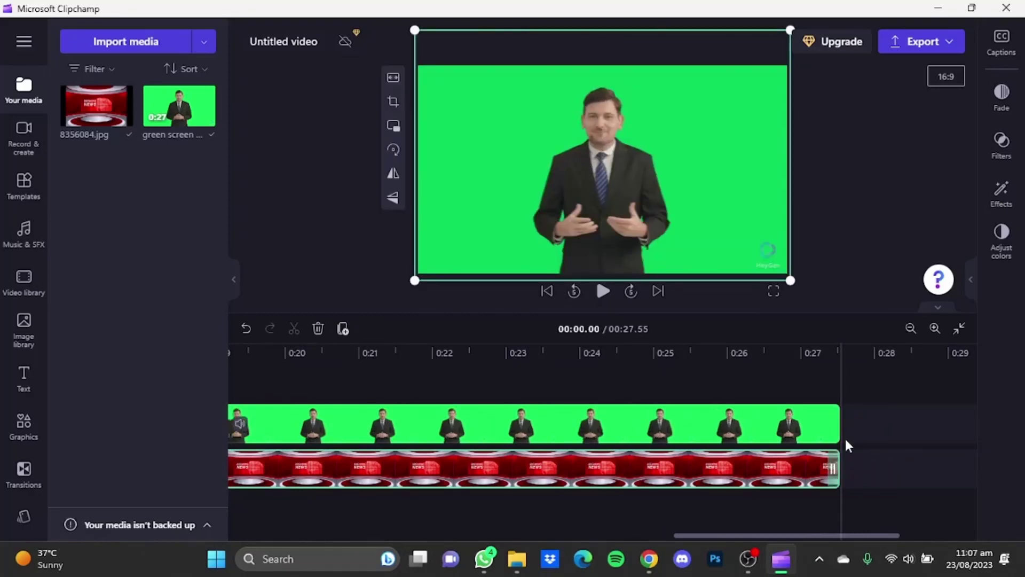
# Apply the Green screen effect to the presenter clip and raise its screen threshold to remove the green
pyautogui.click(795, 434)
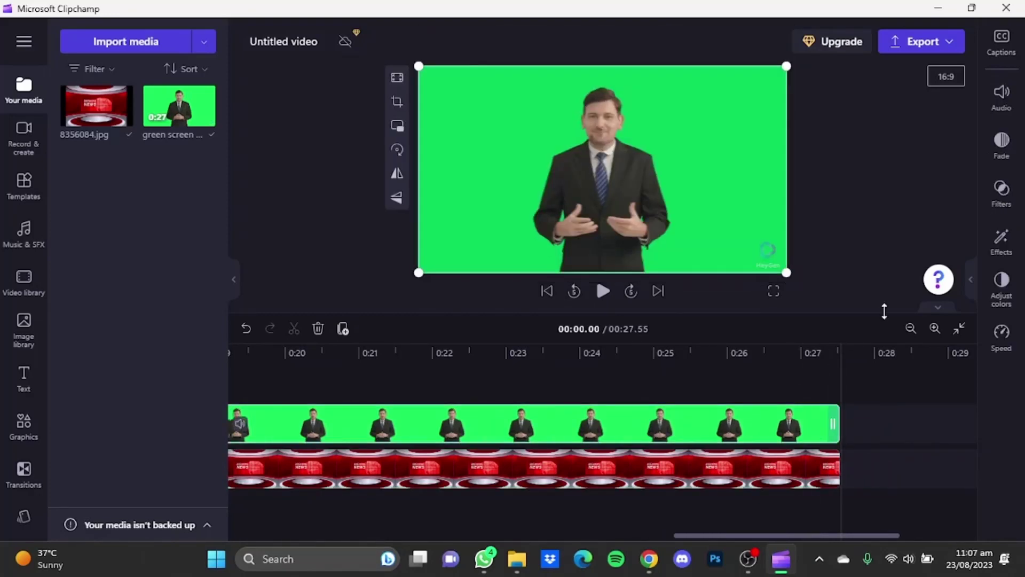
pyautogui.click(1001, 241)
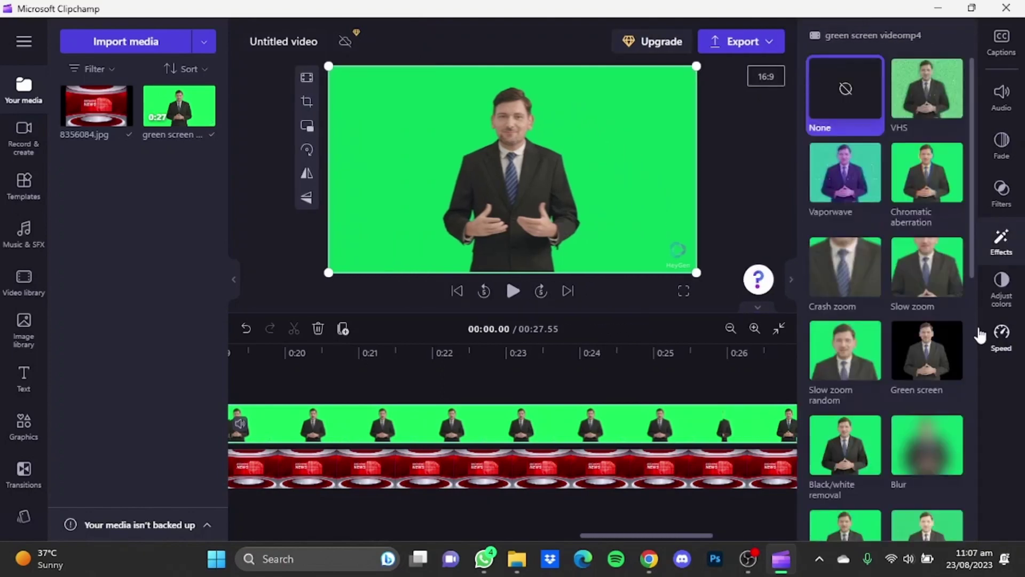
pyautogui.click(955, 364)
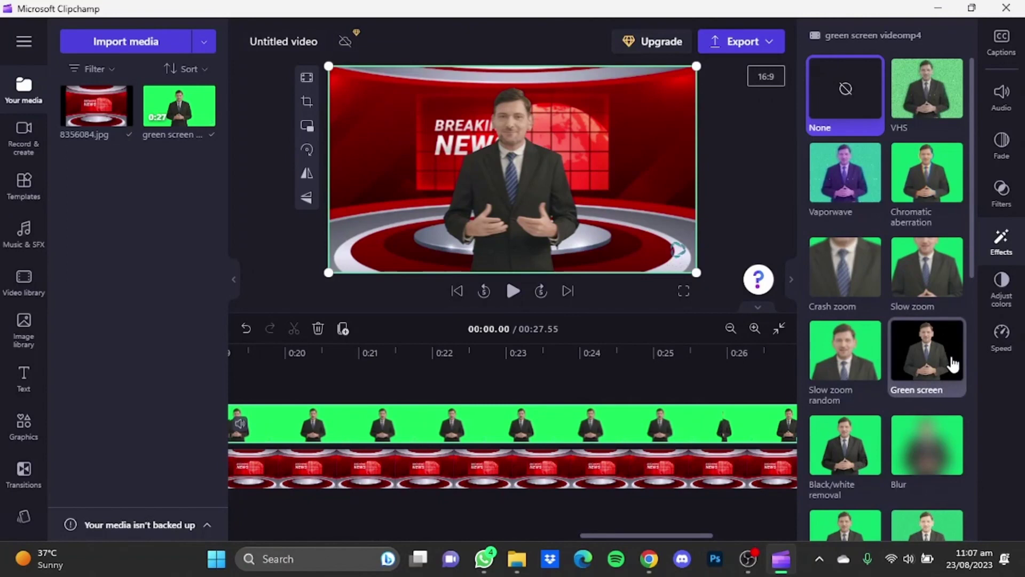
pyautogui.click(953, 365)
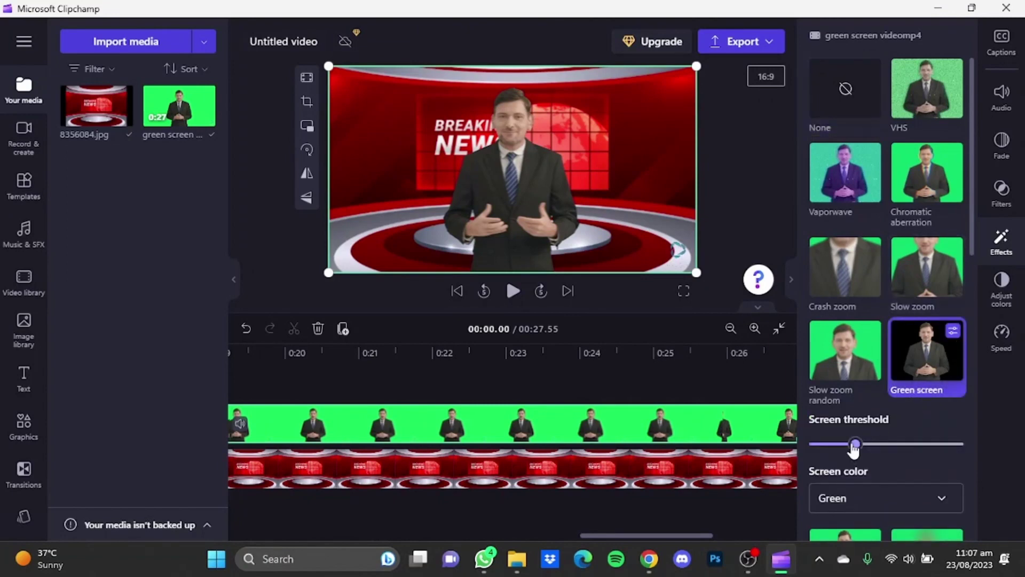
pyautogui.moveTo(853, 450)
pyautogui.mouseDown()
pyautogui.moveTo(887, 454)
pyautogui.moveTo(872, 453)
pyautogui.mouseUp()
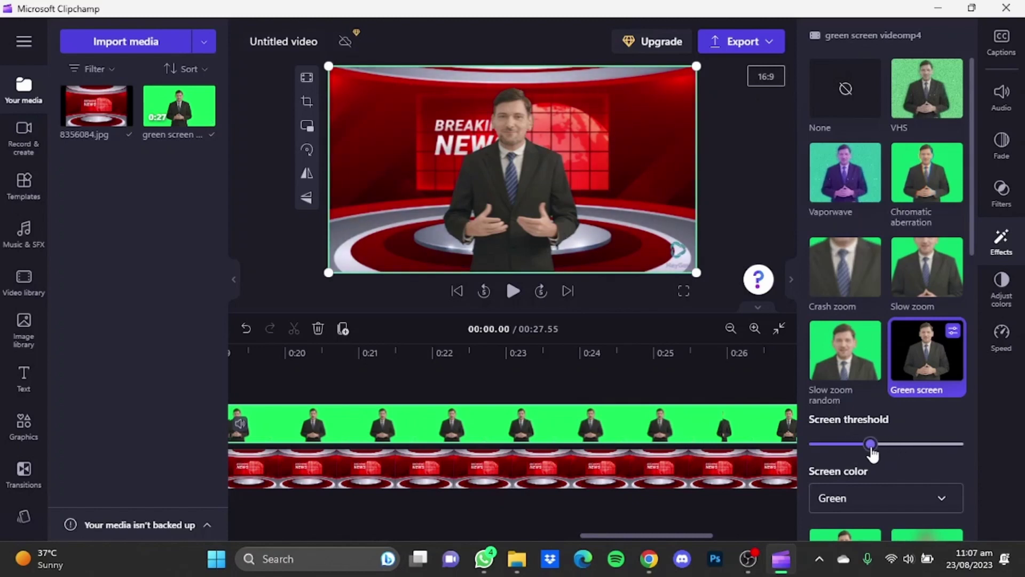
pyautogui.click(756, 218)
pyautogui.click(793, 279)
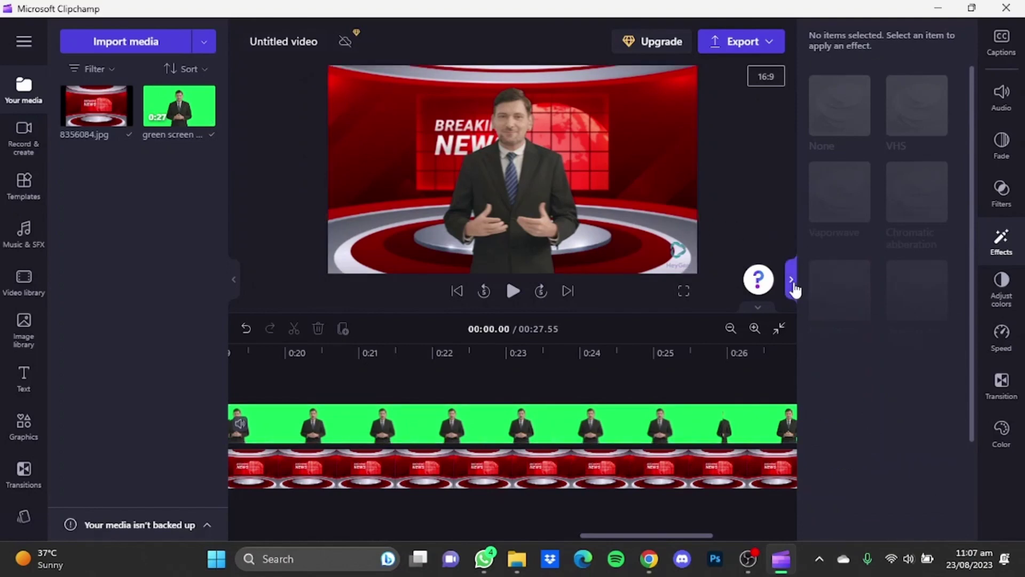
pyautogui.press('space')
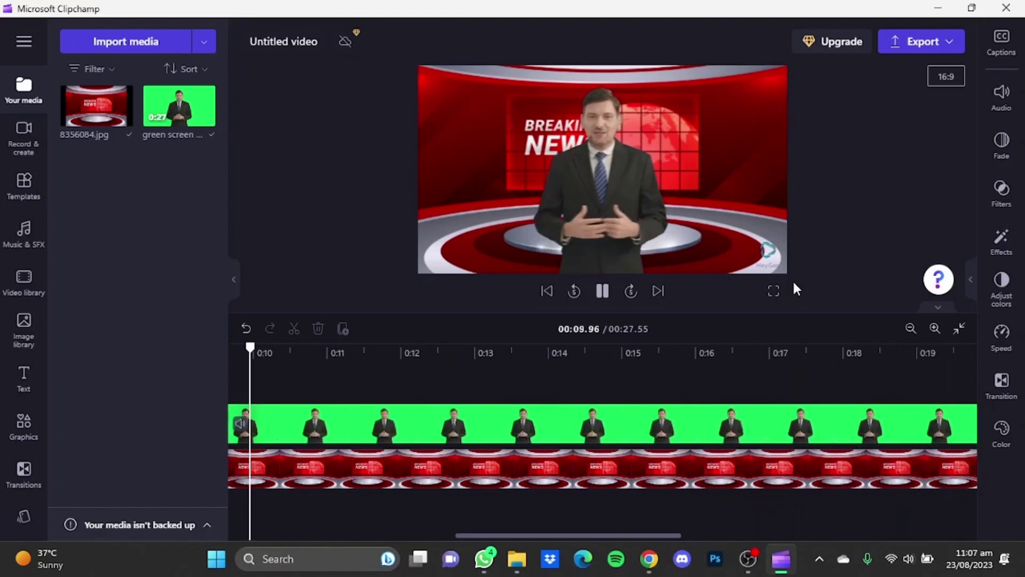
pyautogui.press('space')
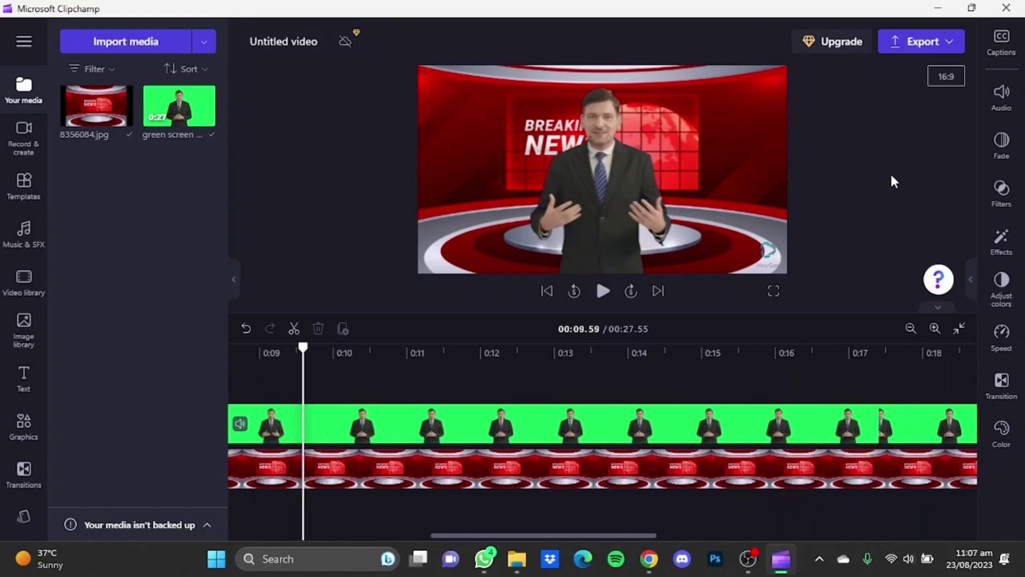
pyautogui.click(930, 45)
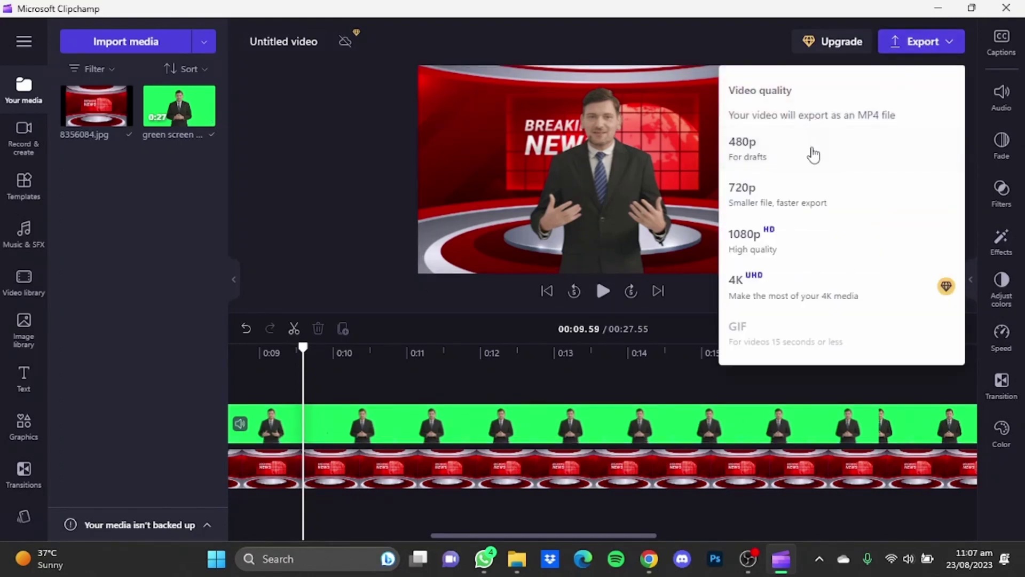
pyautogui.click(677, 44)
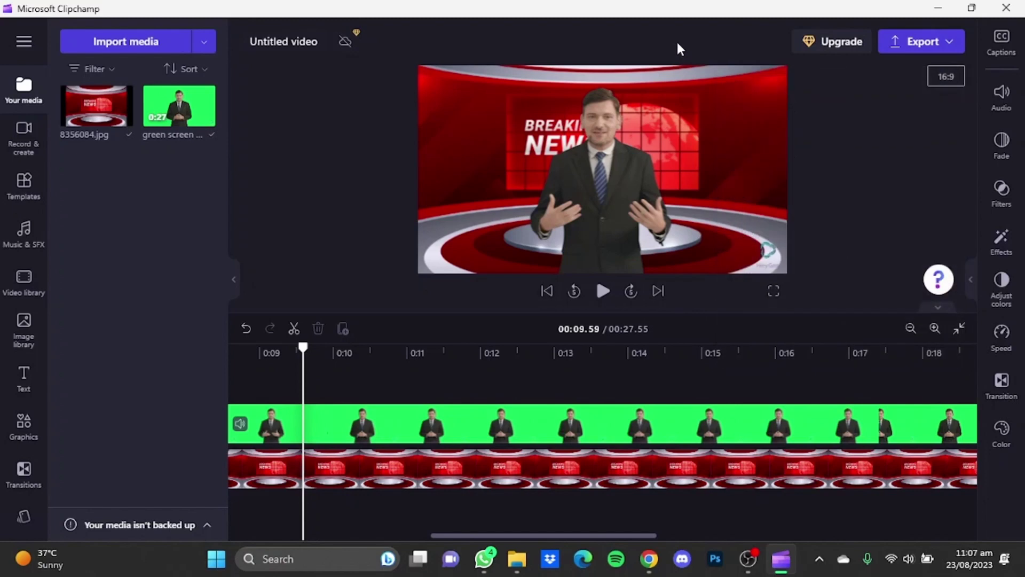